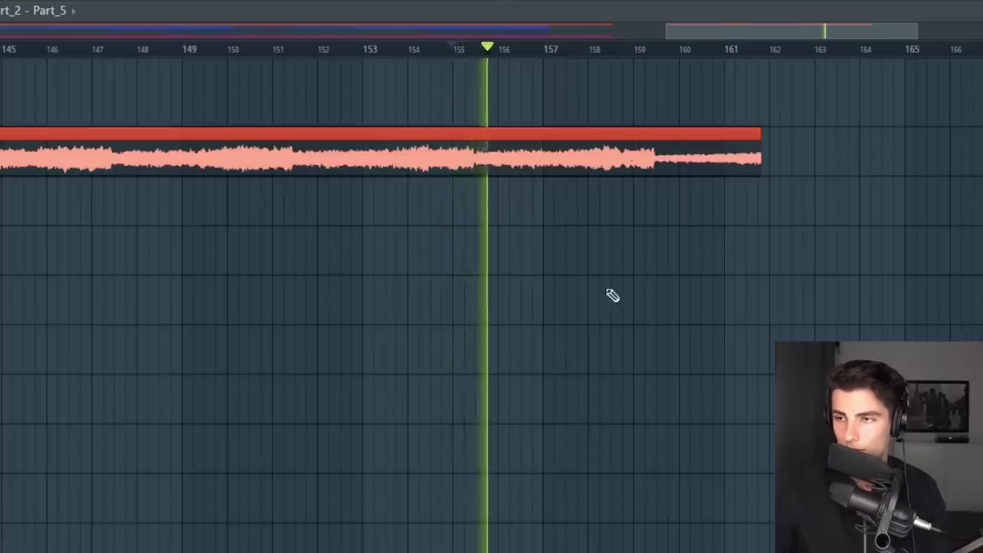
Step: Marquee-select part of the Higurashi sample clip on Track 2
{"action": "scroll", "coordinate": [765, 199], "scroll_direction": "up", "scroll_amount": 2}
{"action": "scroll", "coordinate": [326, 138], "scroll_direction": "up", "scroll_amount": 2}
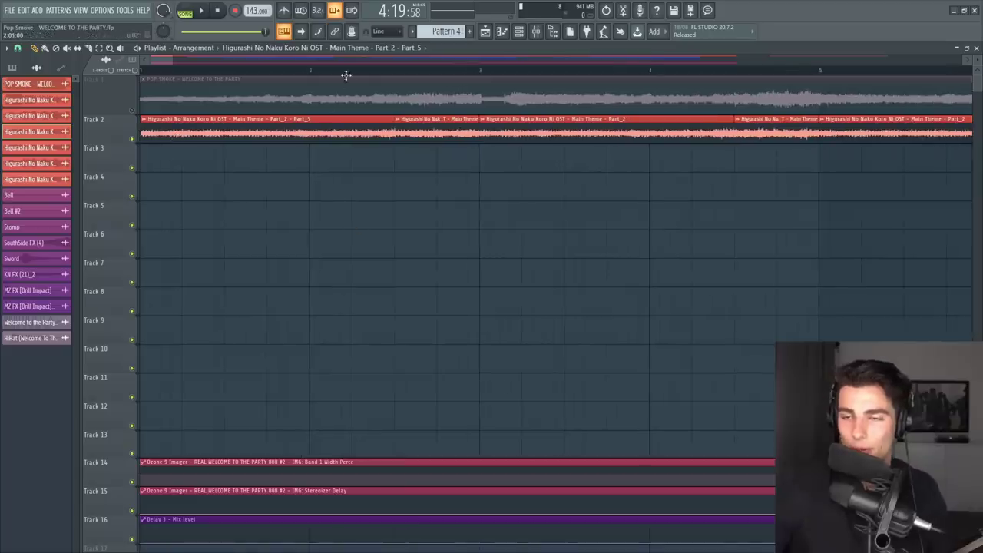
{"action": "scroll", "coordinate": [357, 80], "scroll_direction": "down", "scroll_amount": 2}
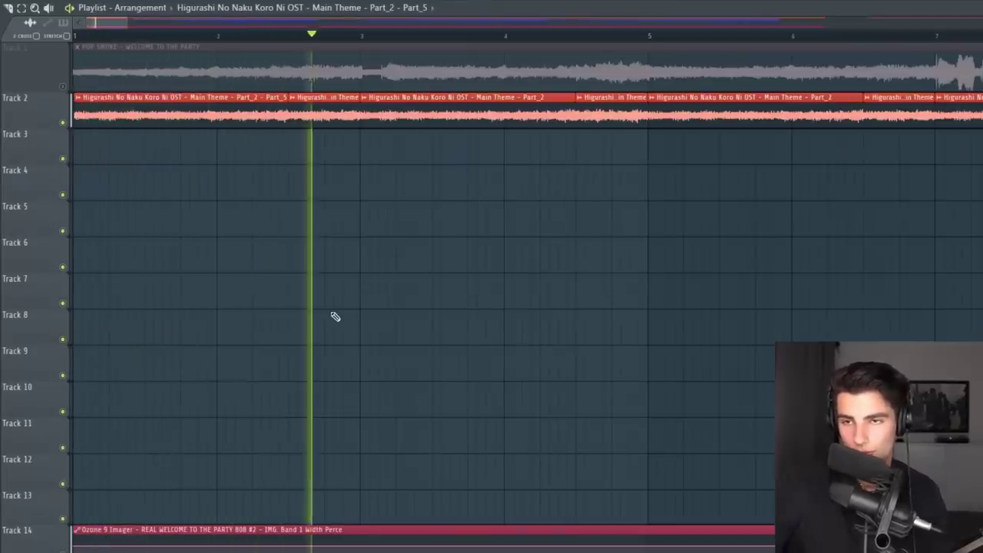
{"action": "left_click_drag", "start_coordinate": [485, 103], "coordinate": [426, 122]}
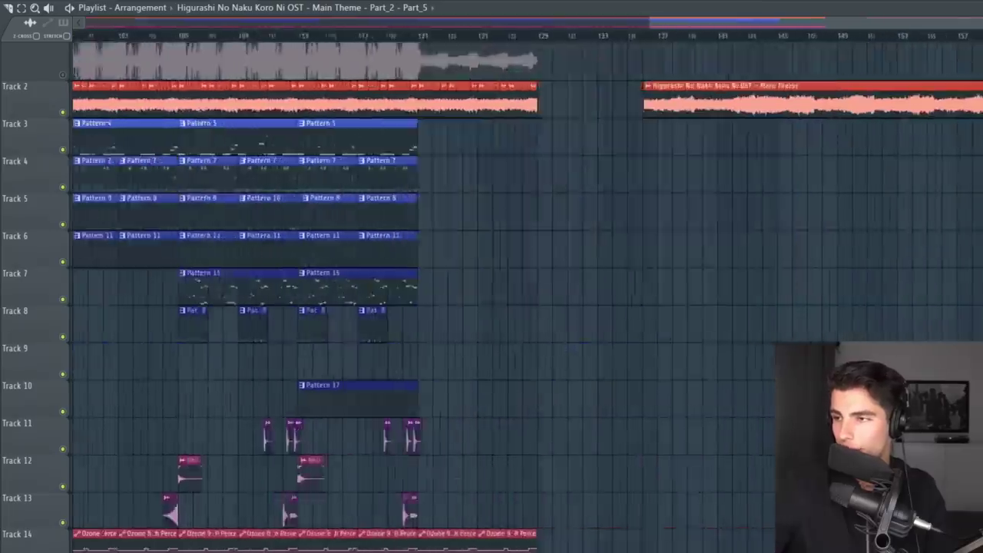
Step: Set the playback start point on the Playlist timeline
{"action": "left_click", "coordinate": [799, 37]}
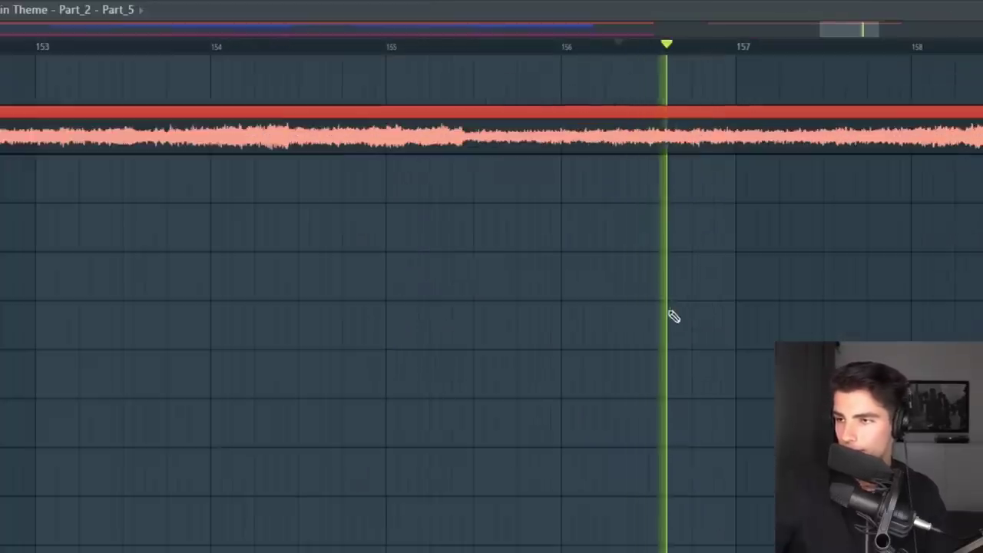
{"action": "scroll", "coordinate": [841, 249], "scroll_direction": "down", "scroll_amount": 3}
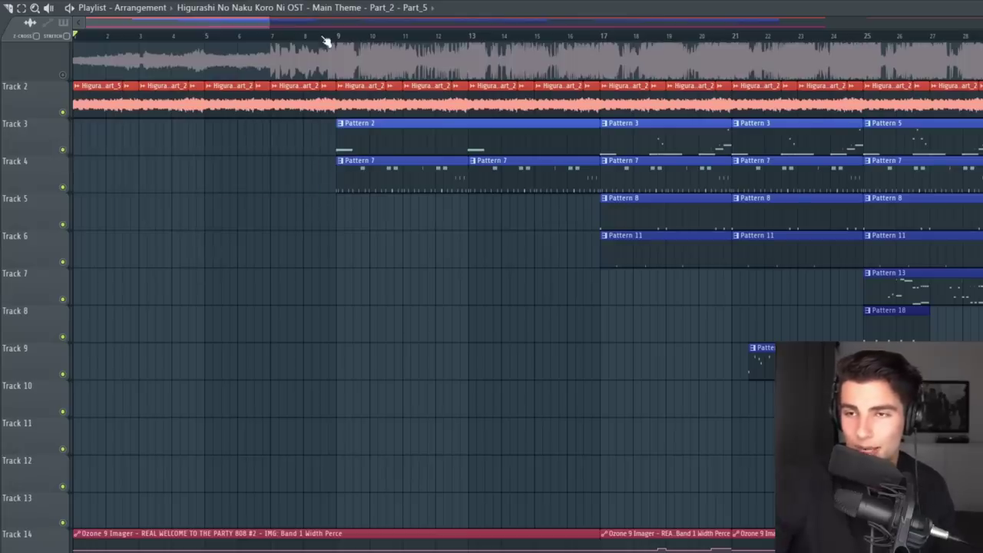
{"action": "scroll", "coordinate": [363, 317], "scroll_direction": "up", "scroll_amount": 3}
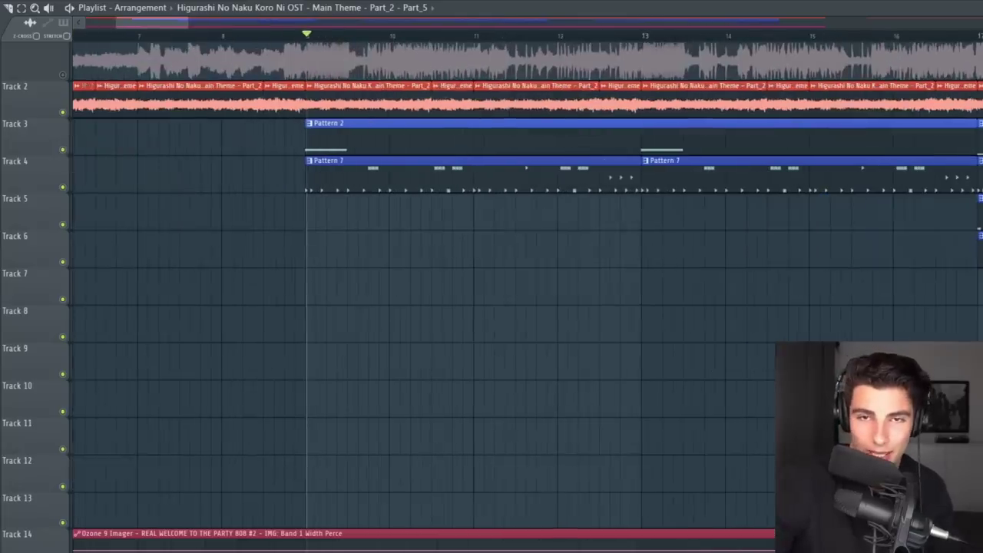
{"action": "scroll", "coordinate": [572, 366], "scroll_direction": "right", "scroll_amount": 4}
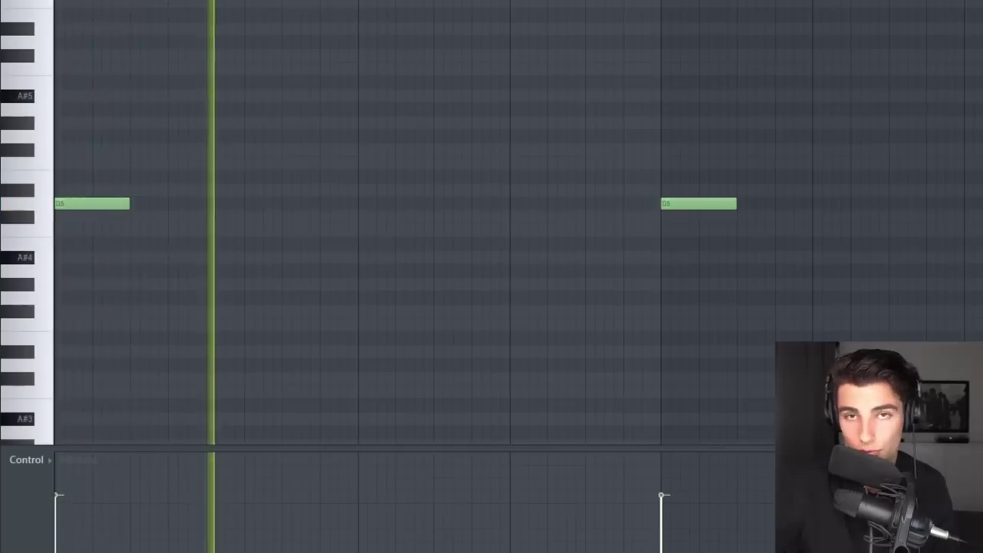
Step: Stop playback and show Note pan in the Piano roll's Control event lane
{"action": "key", "text": "space"}
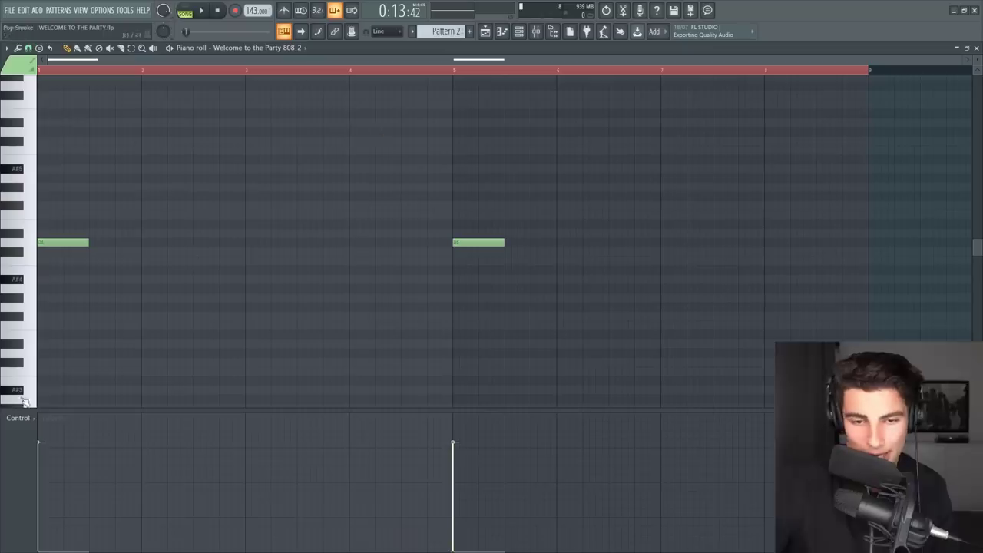
{"action": "left_click", "coordinate": [29, 419]}
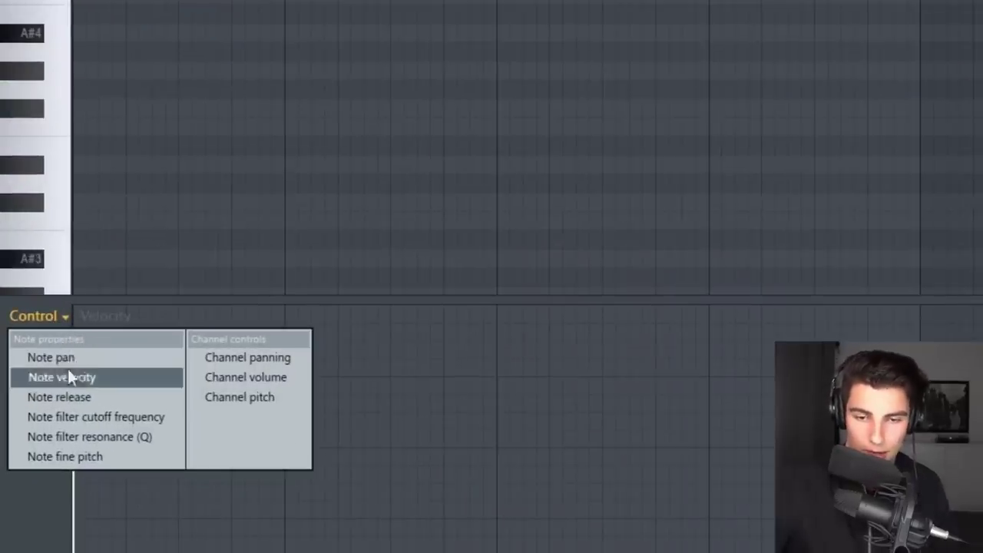
{"action": "left_click", "coordinate": [69, 357]}
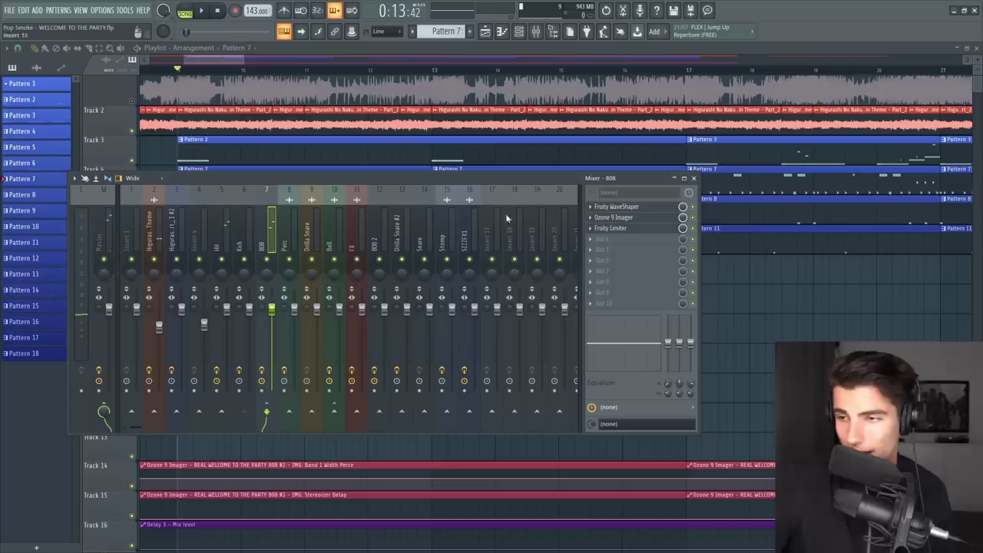
Step: Open the 808's Fruity WaveShaper and Master's Ozone 9 Imager, then play to watch the stereo image
{"action": "left_click", "coordinate": [623, 207]}
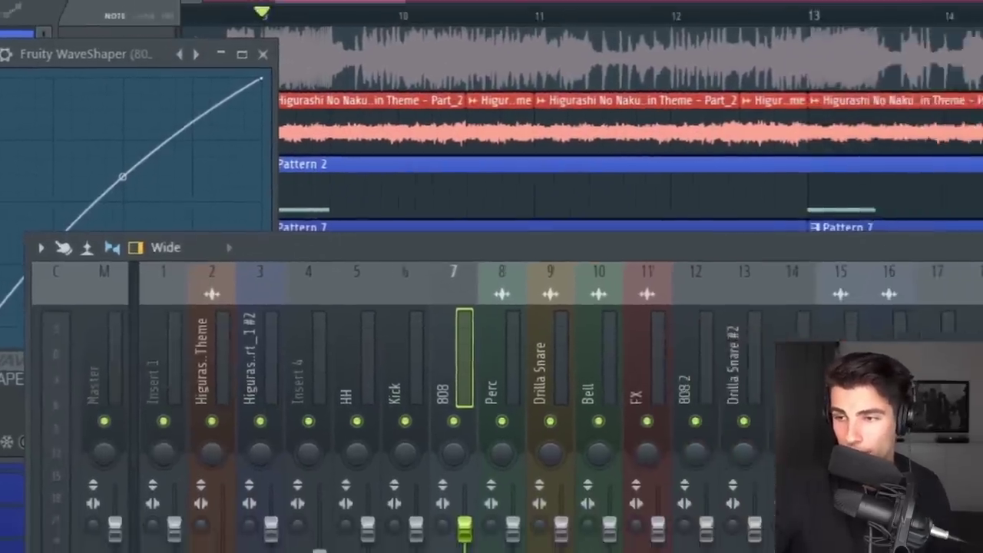
{"action": "left_click", "coordinate": [613, 336]}
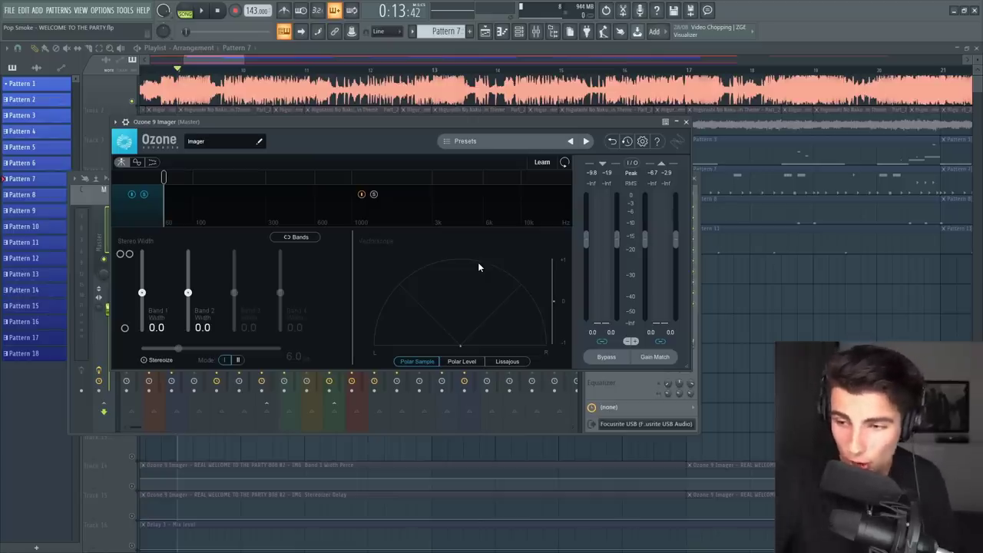
{"action": "key", "text": "space"}
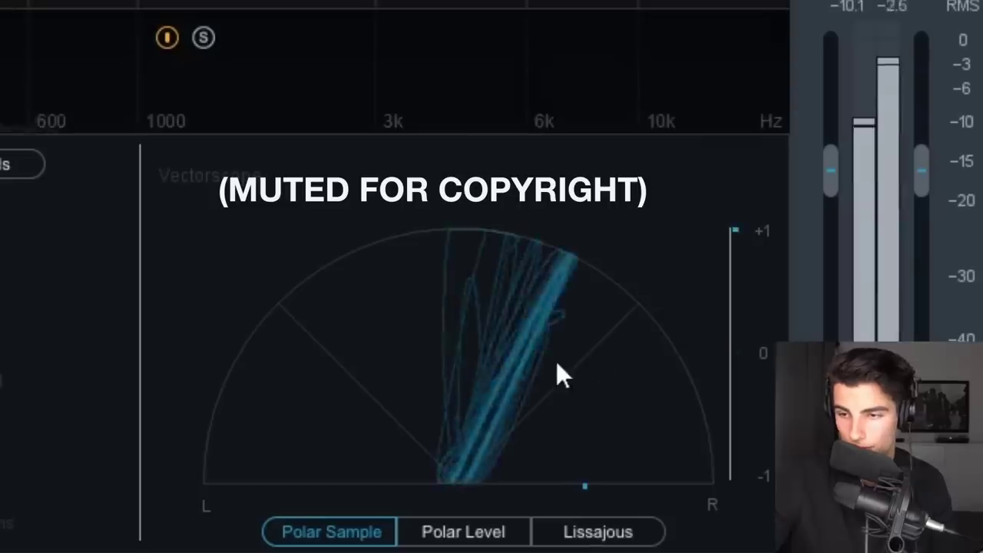
{"action": "key", "text": "space"}
{"action": "key", "text": "space"}
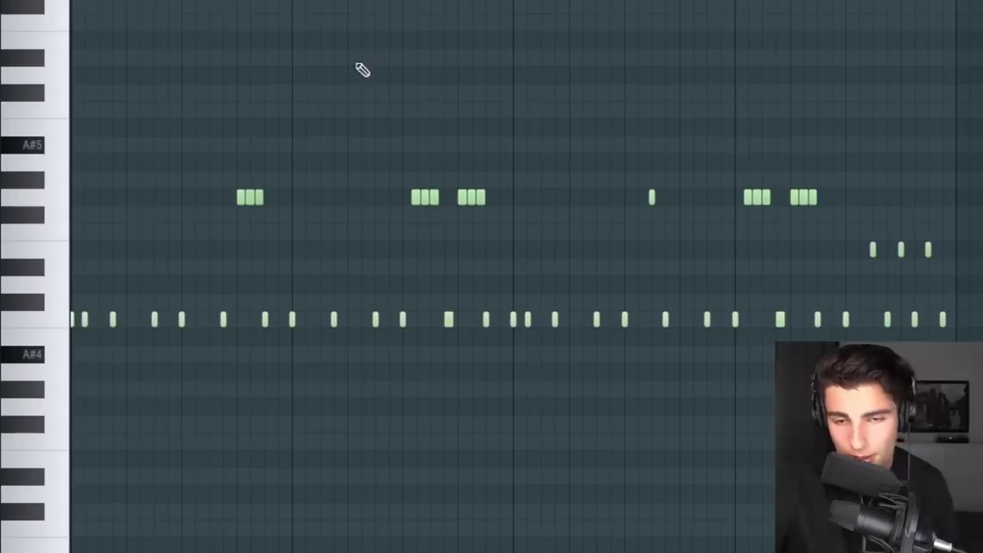
{"action": "key", "text": "space"}
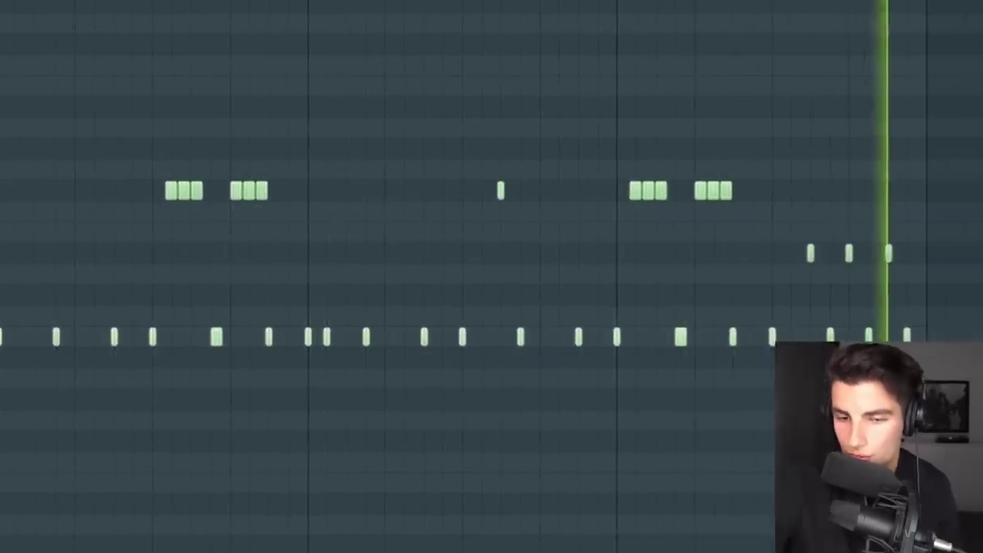
Step: Stop playback, switch the event lane to Note pan, and play the pattern again
{"action": "key", "text": "space"}
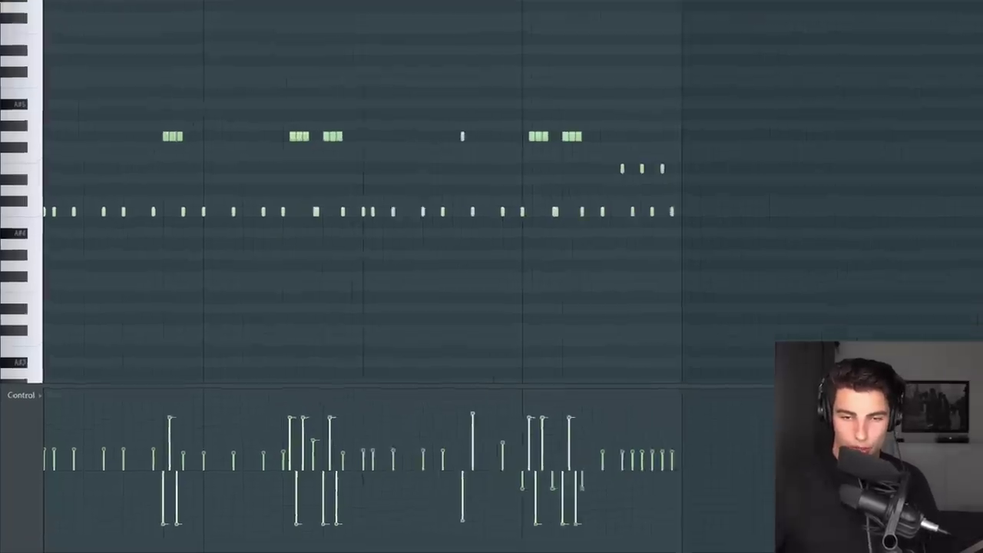
{"action": "left_click", "coordinate": [19, 418]}
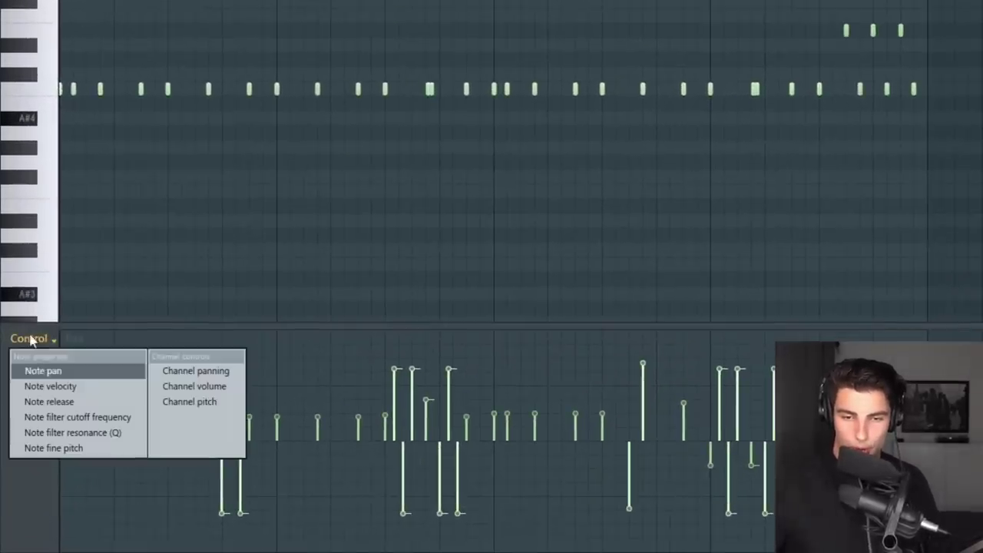
{"action": "left_click", "coordinate": [61, 371]}
{"action": "key", "text": "space"}
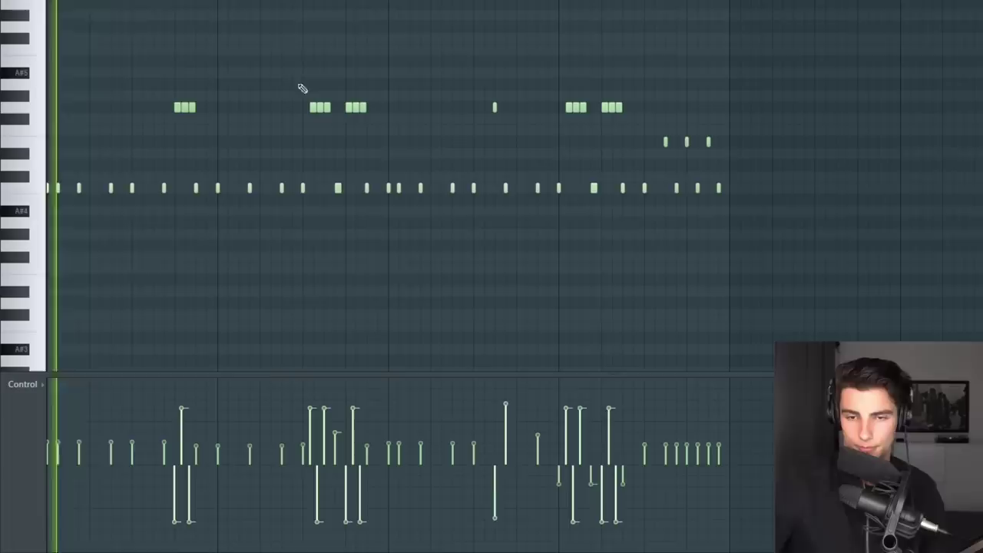
{"action": "scroll", "coordinate": [209, 179], "scroll_direction": "up", "scroll_amount": 2}
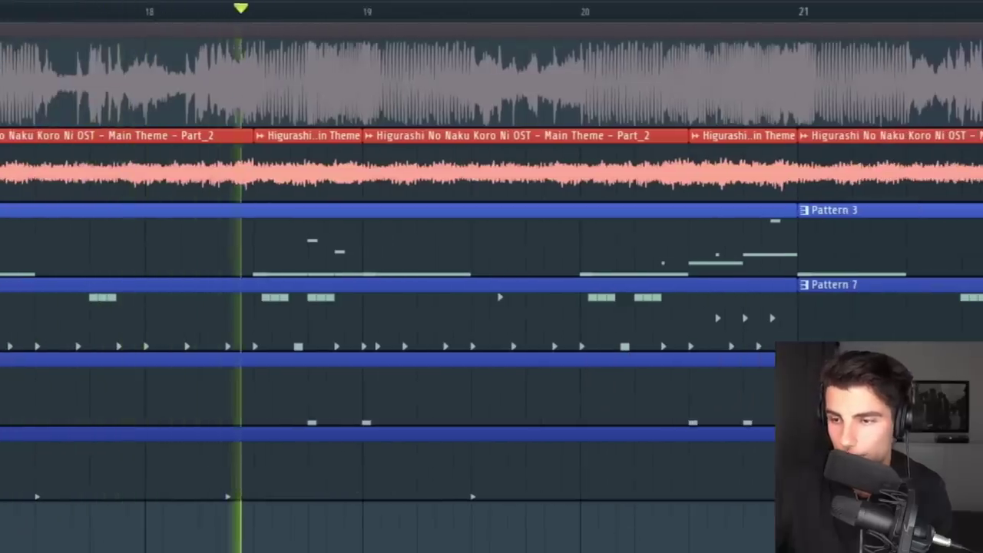
Step: Bring bars 17–27 into view and place the Kick sample as a clip on Track 1
{"action": "scroll", "coordinate": [743, 521], "scroll_direction": "down", "scroll_amount": 3}
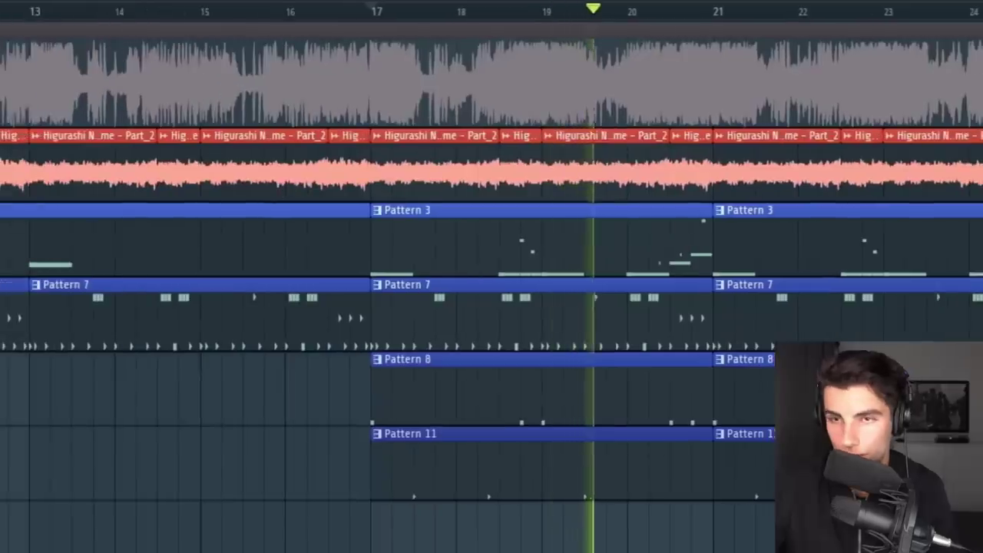
{"action": "left_click_drag", "start_coordinate": [615, 430], "coordinate": [287, 402]}
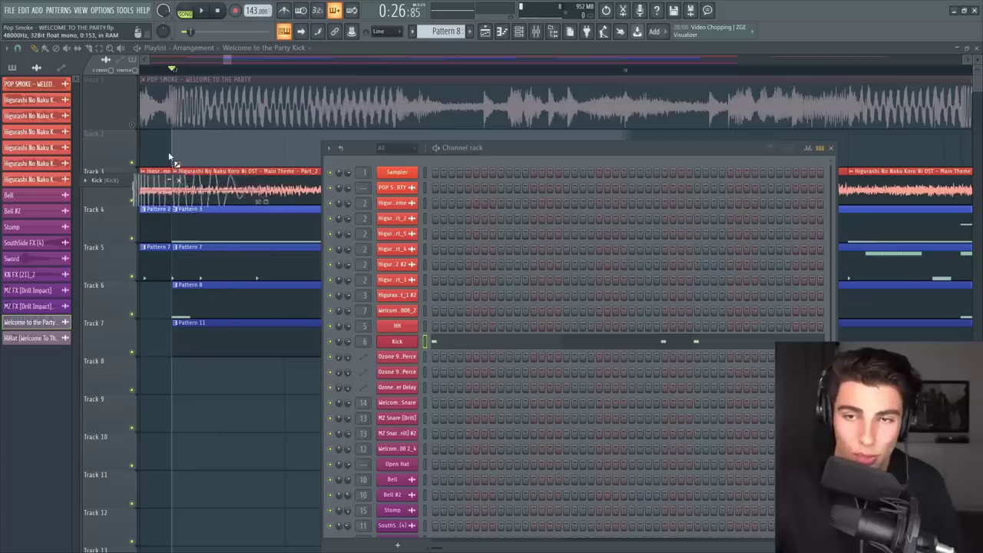
{"action": "left_click_drag", "start_coordinate": [168, 151], "coordinate": [169, 151]}
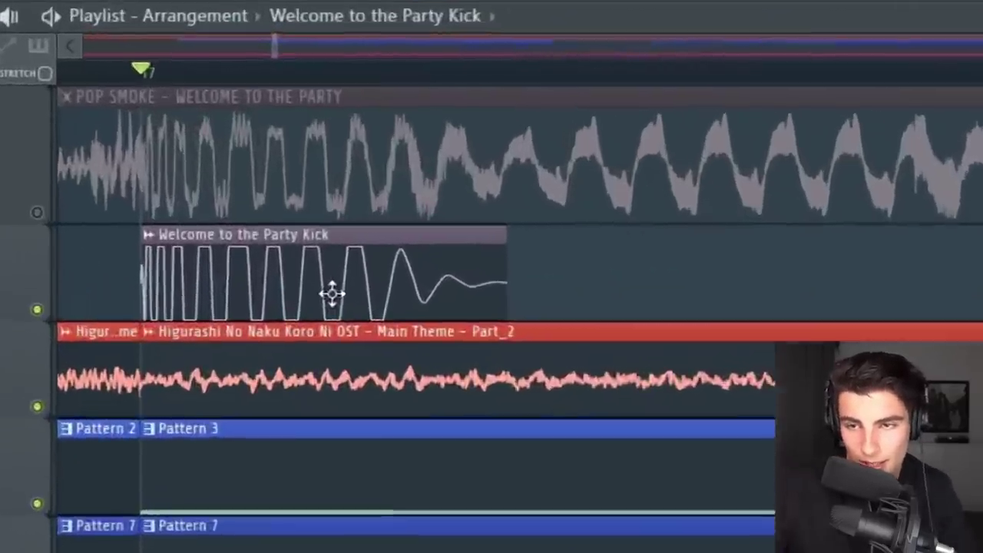
{"action": "left_click_drag", "start_coordinate": [274, 200], "coordinate": [307, 98]}
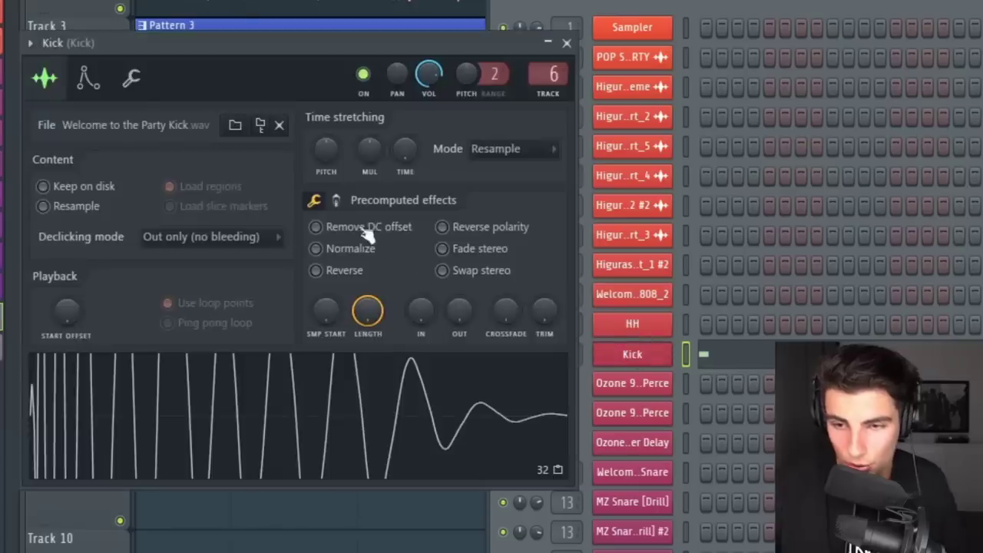
Step: Turn up Boost on the Kick's second precomputed-effects page so it clips harder
{"action": "left_click", "coordinate": [336, 200]}
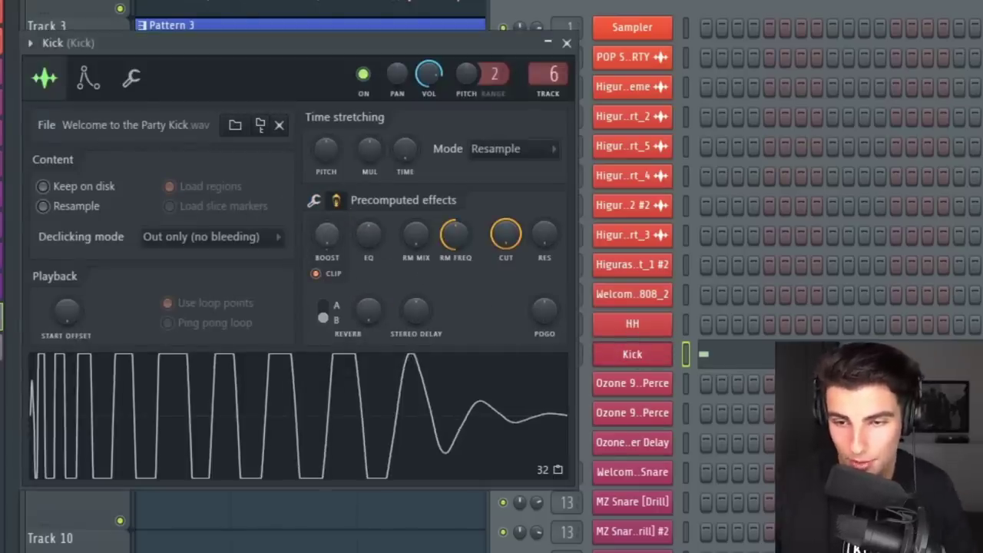
{"action": "left_click_drag", "start_coordinate": [327, 234], "coordinate": [327, 223]}
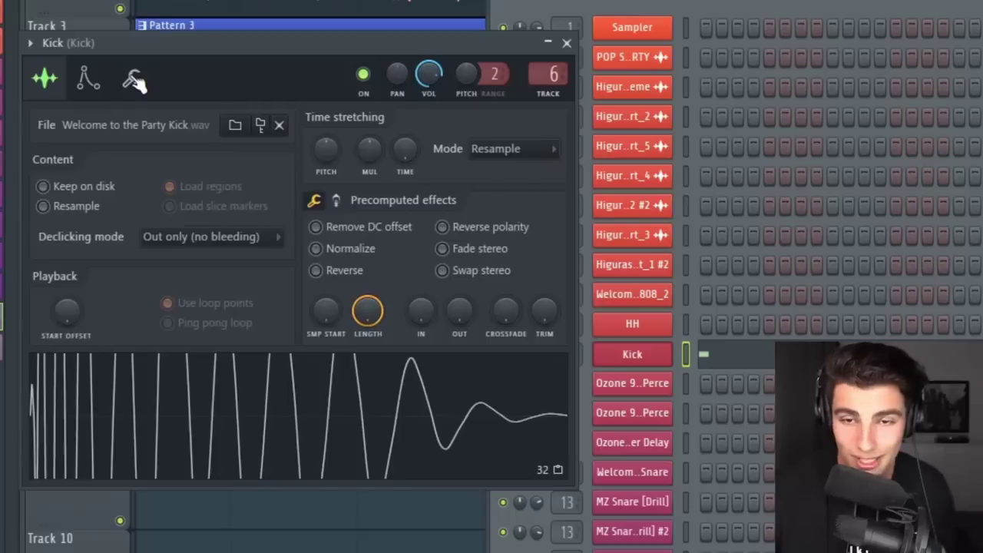
{"action": "left_click", "coordinate": [132, 79]}
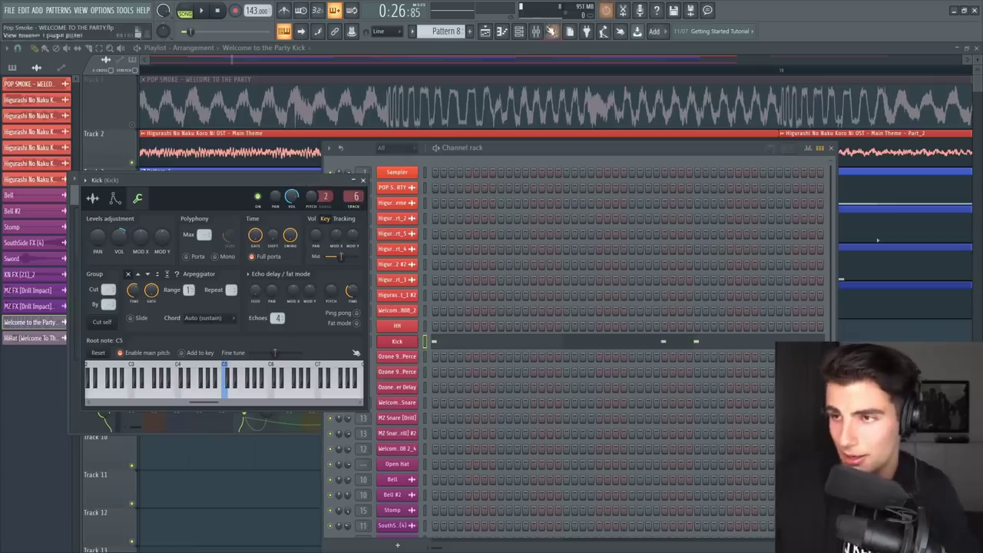
Step: Check the Kick mixer insert's Fruity soft clipper with F9, then close the mixer
{"action": "key", "text": "F9"}
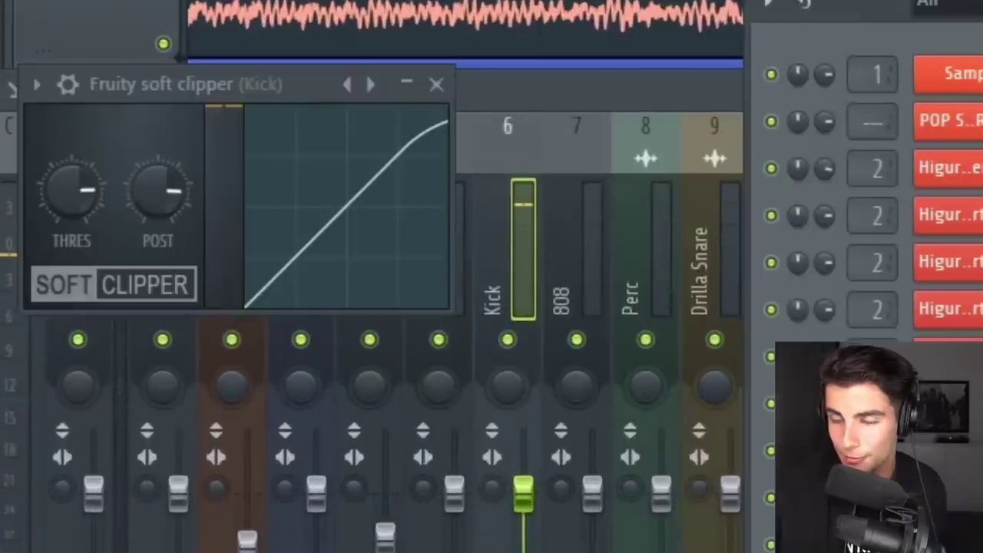
{"action": "key", "text": "F9"}
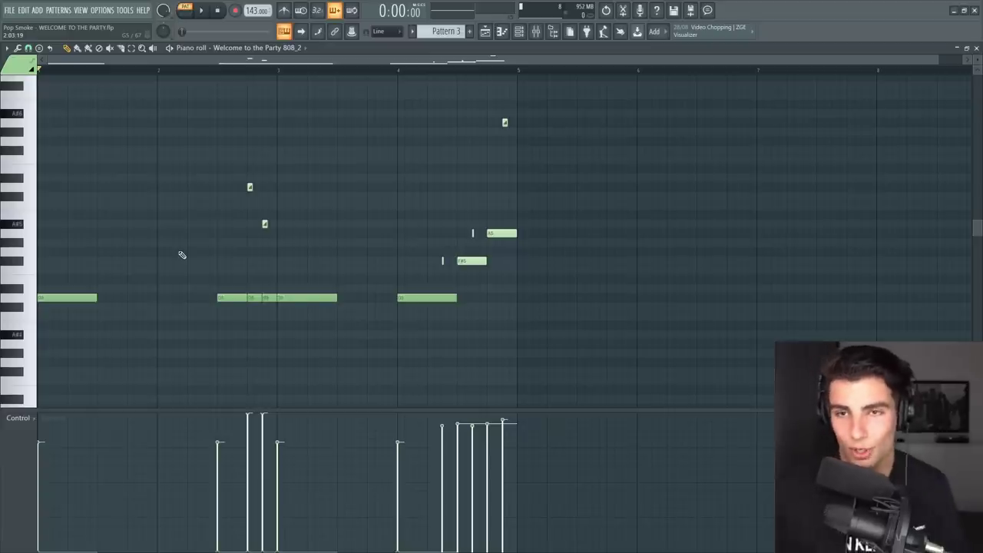
Step: Play the beat to hear the 808 with its Ozone 9 Imager automation
{"action": "key", "text": "space"}
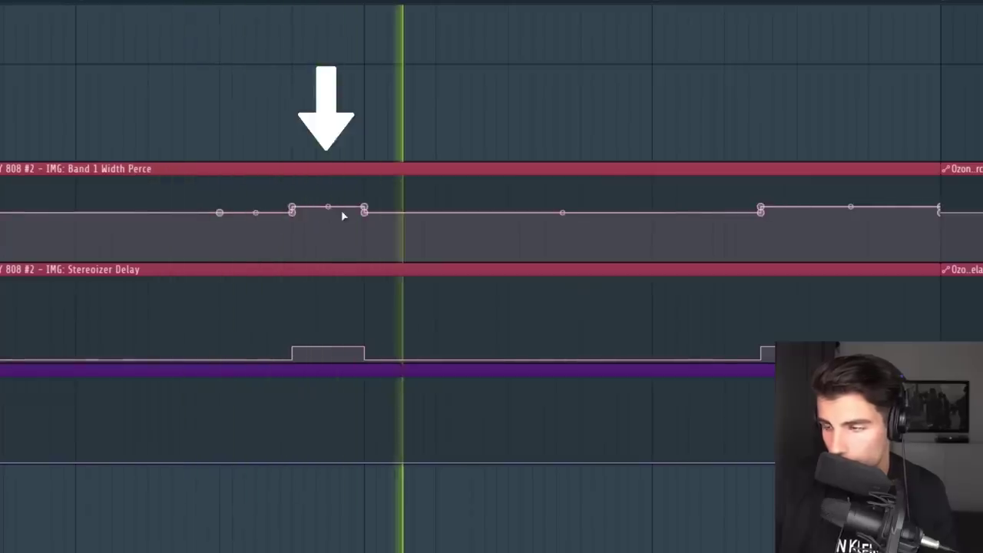
Step: Zoom the Playlist around the Welcome to the Party Snare pattern clips
{"action": "scroll", "coordinate": [922, 169], "scroll_direction": "down", "scroll_amount": 3}
{"action": "scroll", "coordinate": [937, 246], "scroll_direction": "up", "scroll_amount": 4}
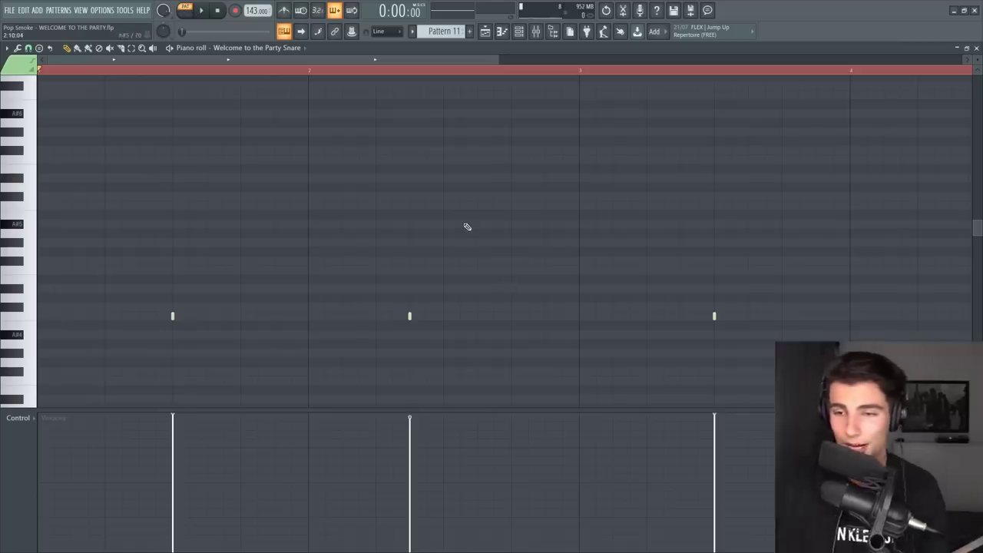
{"action": "scroll", "coordinate": [444, 222], "scroll_direction": "down", "scroll_amount": 2}
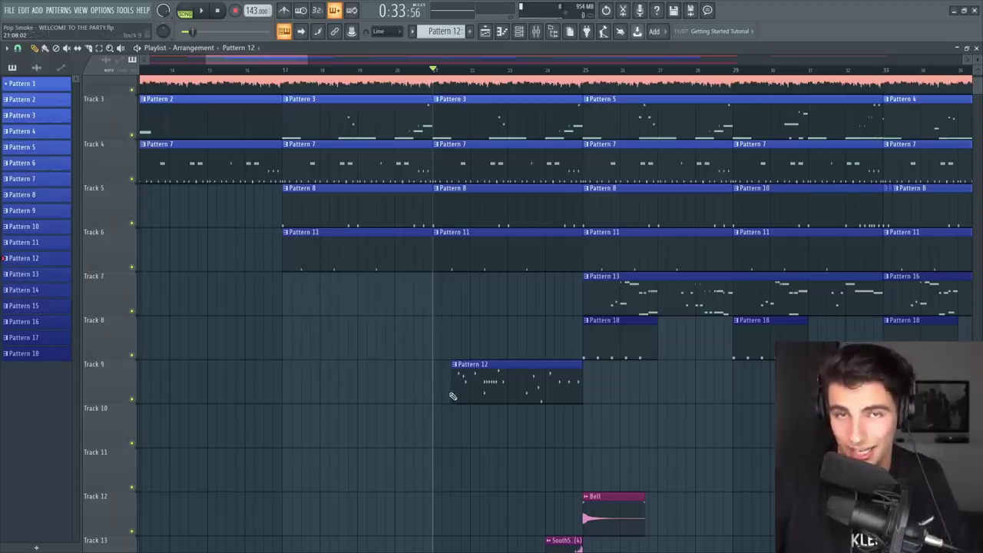
Step: Play the arrangement from Pattern 12, then play and select all five C5 notes
{"action": "left_click", "coordinate": [453, 396]}
{"action": "key", "text": "space"}
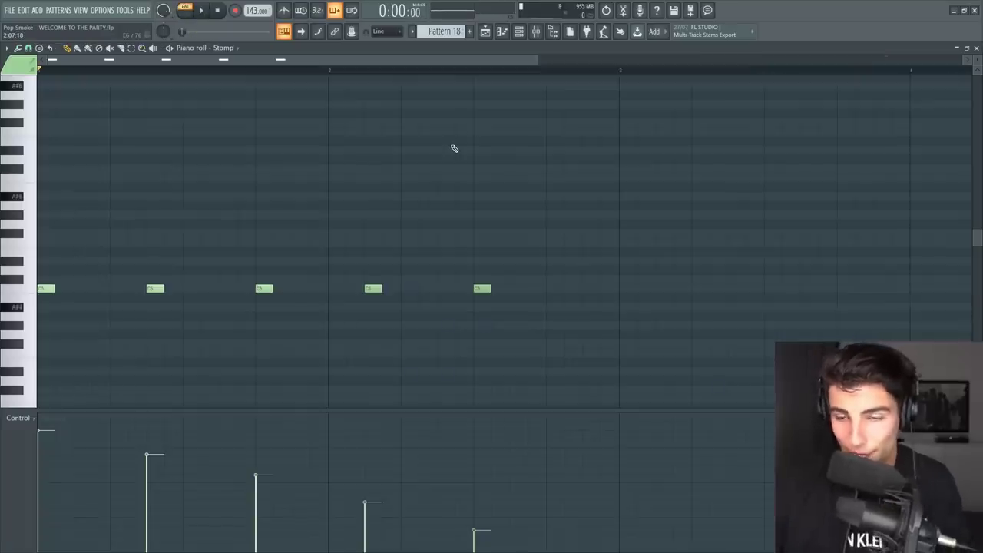
{"action": "key", "text": "space"}
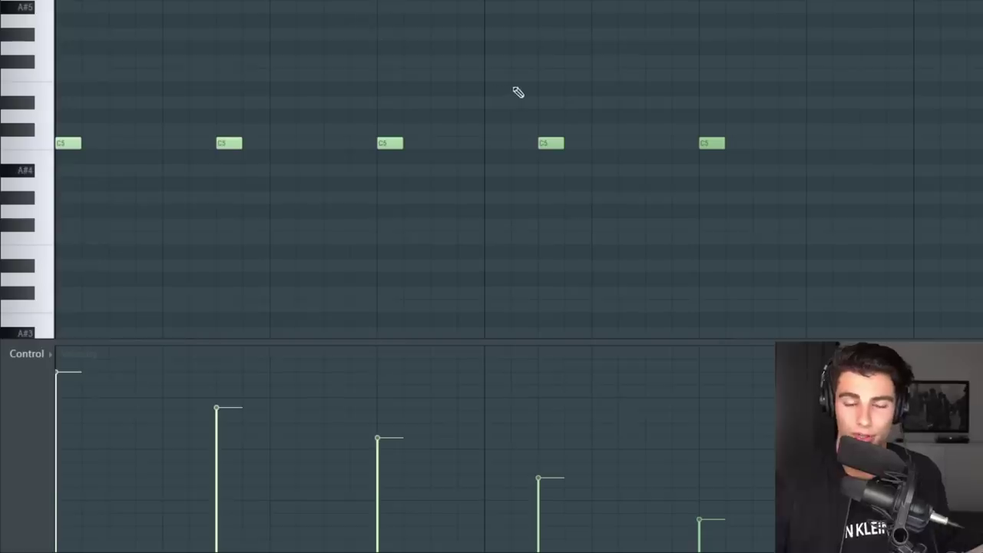
{"action": "left_click_drag", "start_coordinate": [895, 22], "coordinate": [58, 153]}
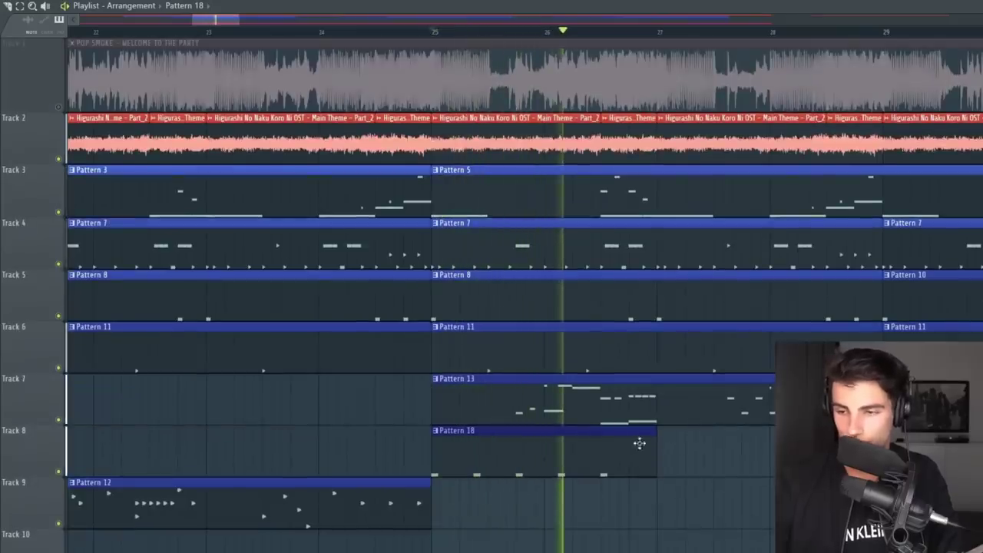
Step: Play Pattern 13's 808 melody from the start in the Piano roll
{"action": "scroll", "coordinate": [740, 472], "scroll_direction": "down", "scroll_amount": 3}
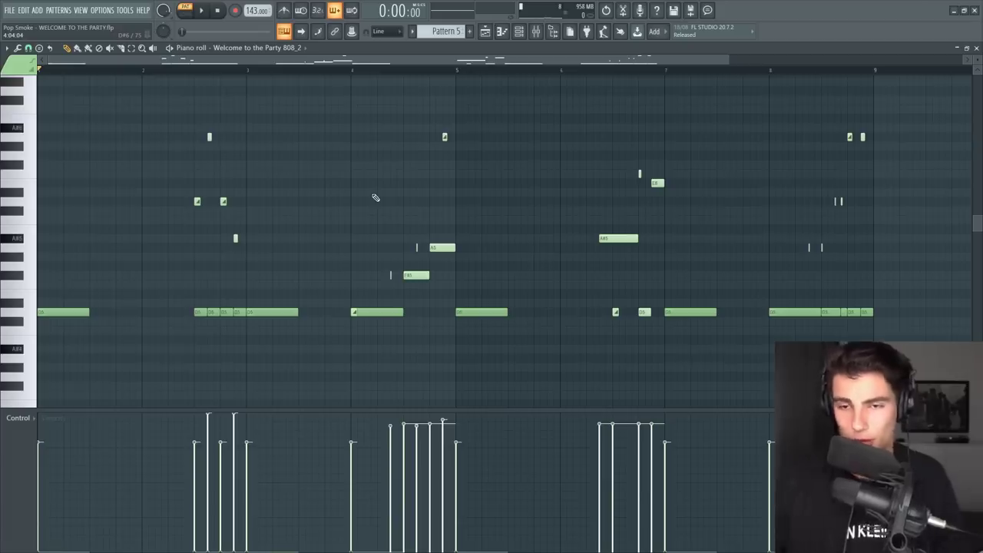
{"action": "key", "text": "space"}
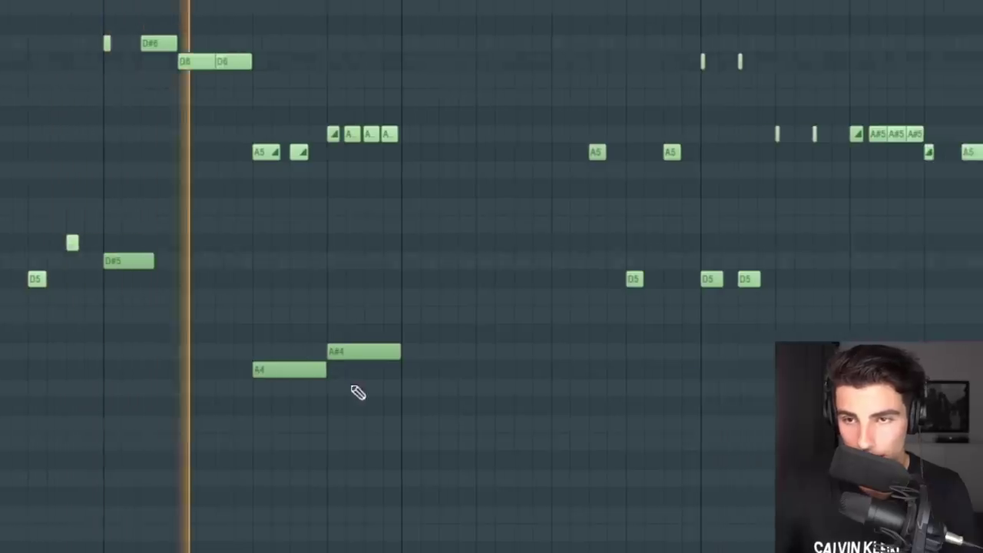
{"action": "scroll", "coordinate": [358, 393], "scroll_direction": "down", "scroll_amount": 1}
{"action": "scroll", "coordinate": [323, 389], "scroll_direction": "up", "scroll_amount": 2}
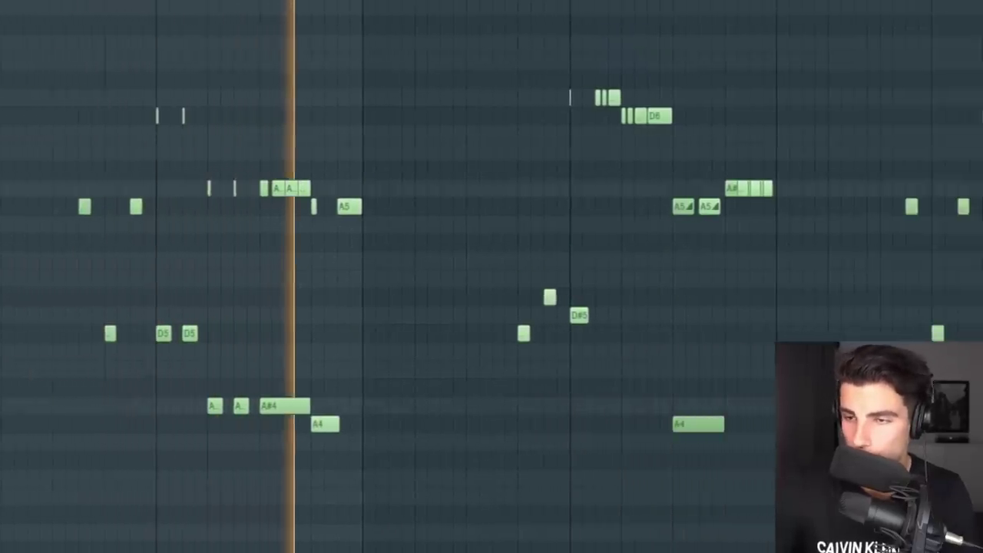
Step: Stop playback and undo the last 808 note edit
{"action": "key", "text": "space"}
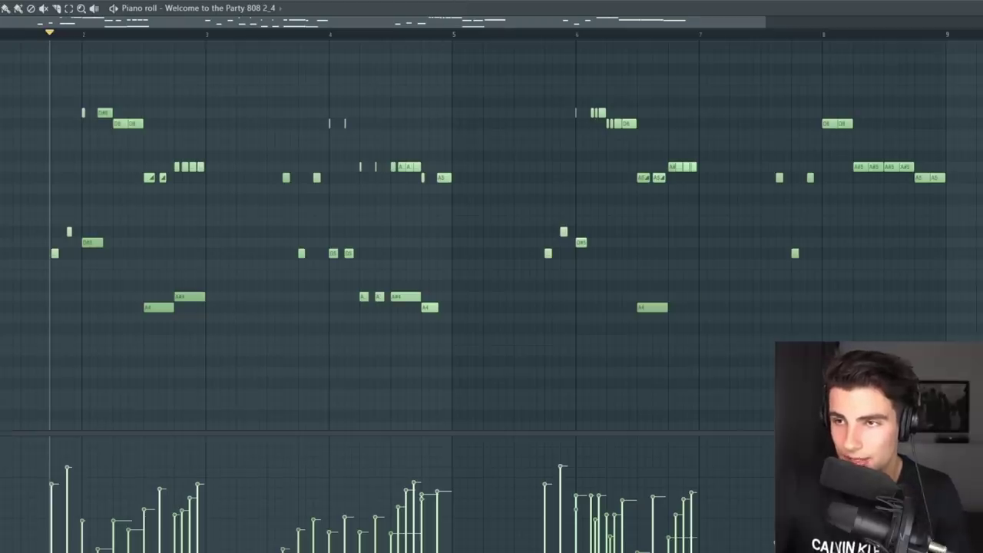
{"action": "key", "text": "ctrl+z"}
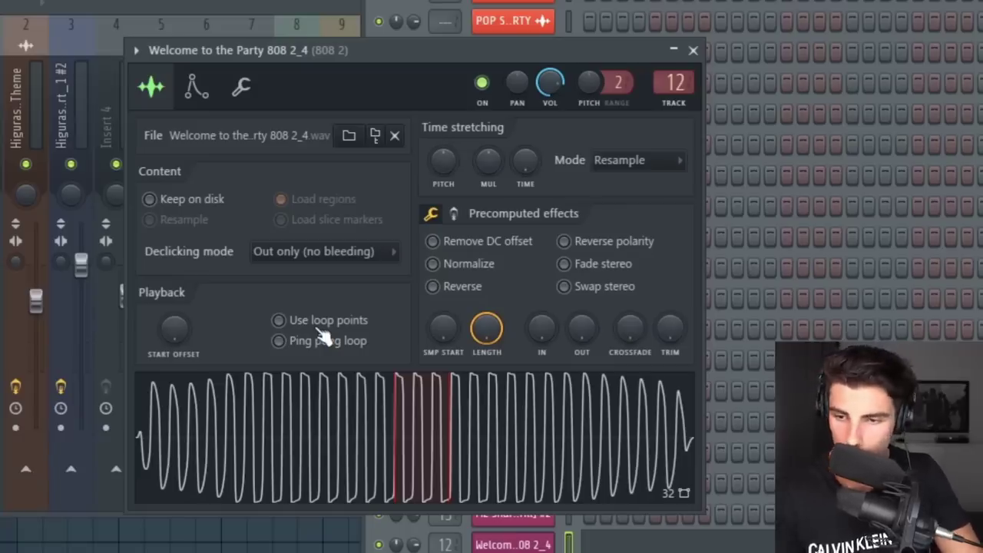
Step: Open the 808 2_7 sample in the audio editor, loop-preview a zoomed stretch, and send it to the channel
{"action": "right_click", "coordinate": [428, 440]}
{"action": "left_click", "coordinate": [475, 455]}
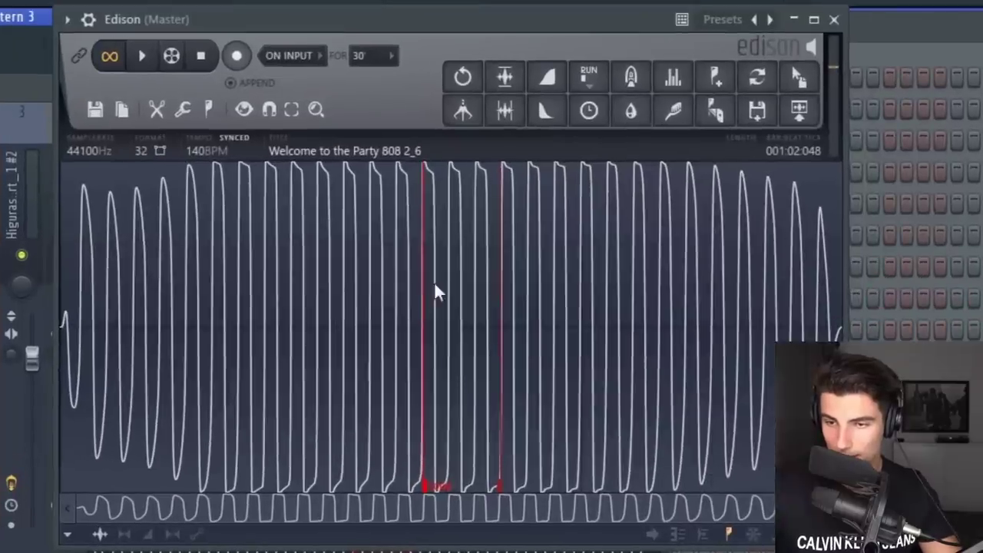
{"action": "left_click_drag", "start_coordinate": [424, 285], "coordinate": [503, 285]}
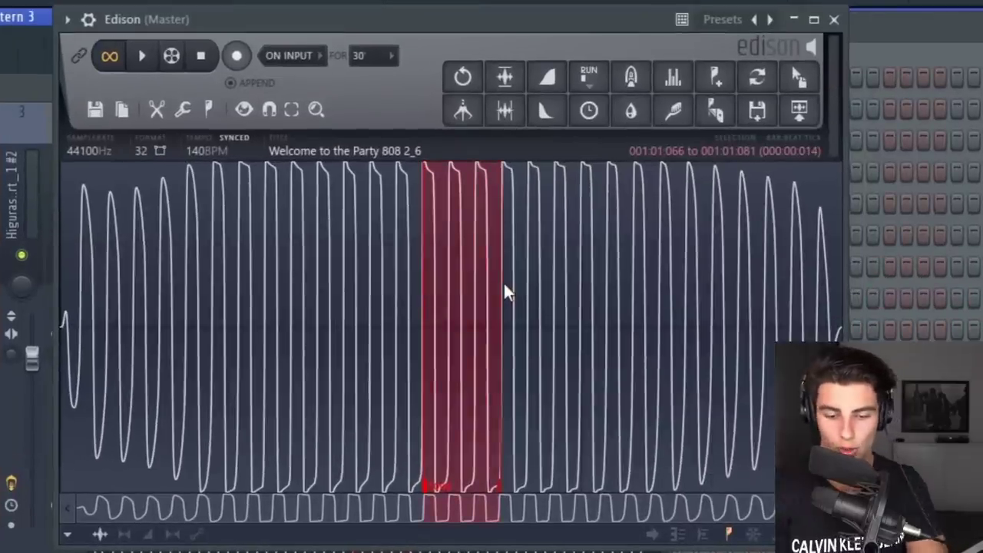
{"action": "key", "text": "z"}
{"action": "key", "text": "space"}
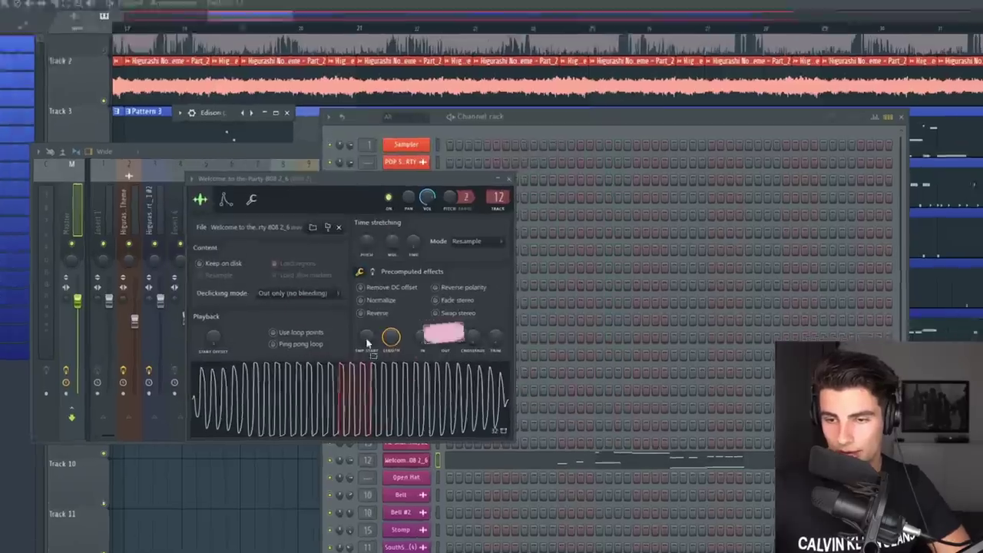
{"action": "left_click_drag", "start_coordinate": [438, 333], "coordinate": [352, 454]}
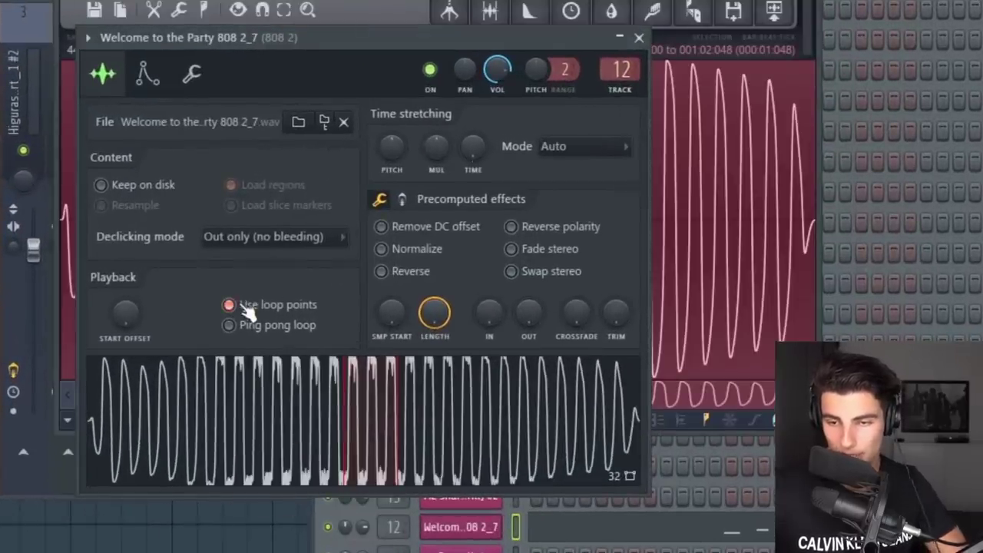
Step: Set the 808 sample's time stretching to Resample and show the channel's envelope settings
{"action": "left_click", "coordinate": [584, 145]}
{"action": "left_click", "coordinate": [565, 185]}
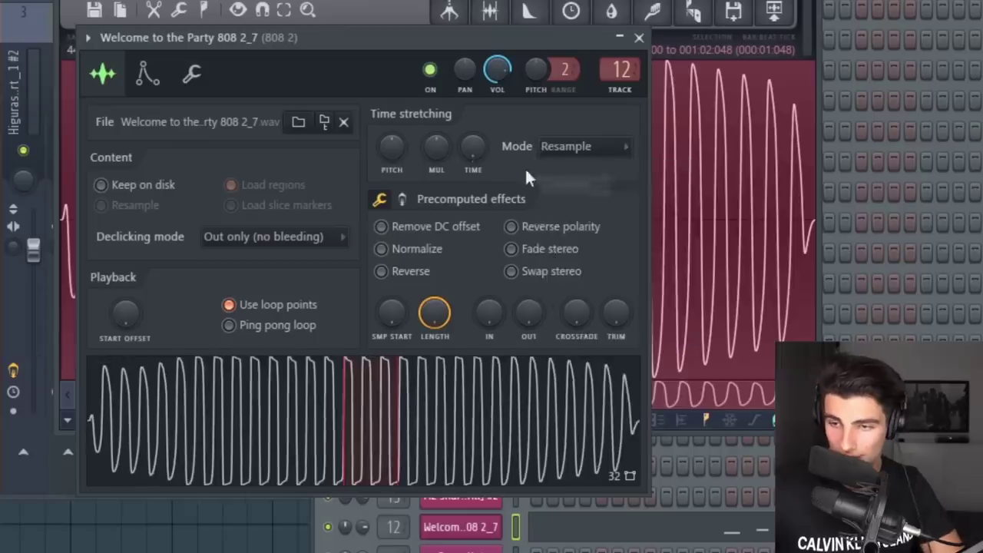
{"action": "right_click", "coordinate": [471, 147]}
{"action": "left_click", "coordinate": [503, 165]}
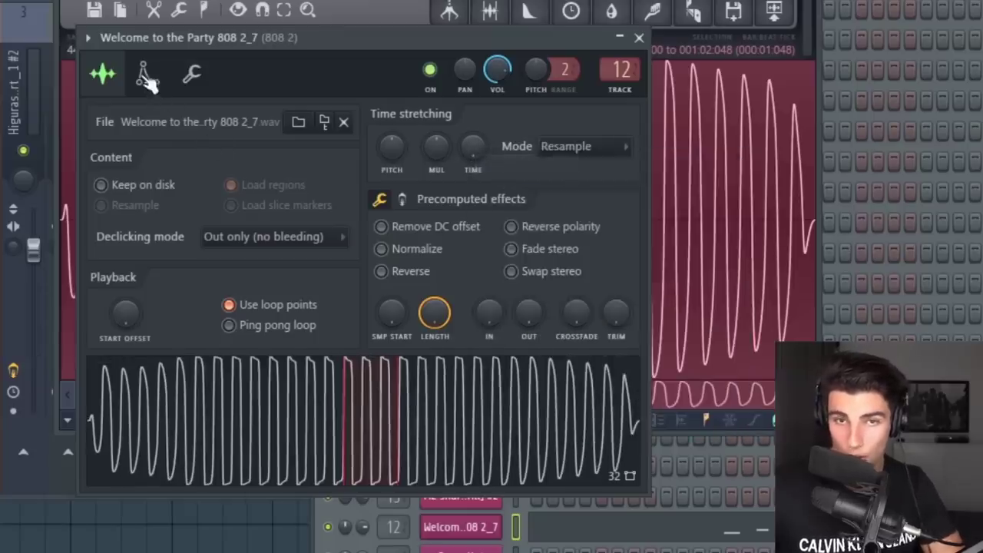
{"action": "left_click", "coordinate": [146, 77]}
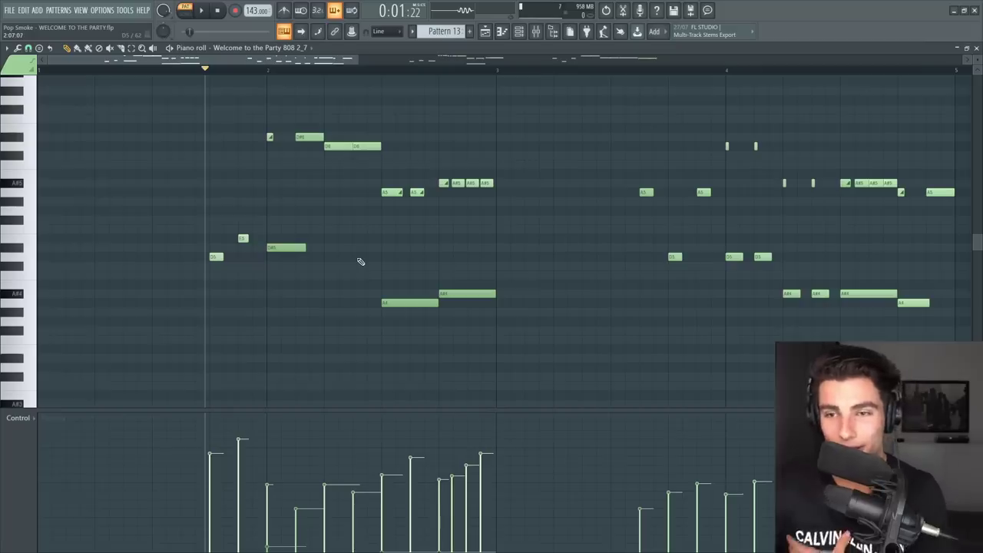
Step: Play the 808 pattern, open the RC-20 Retro Color effect in the mixer, and bring the mixer forward
{"action": "key", "text": "space"}
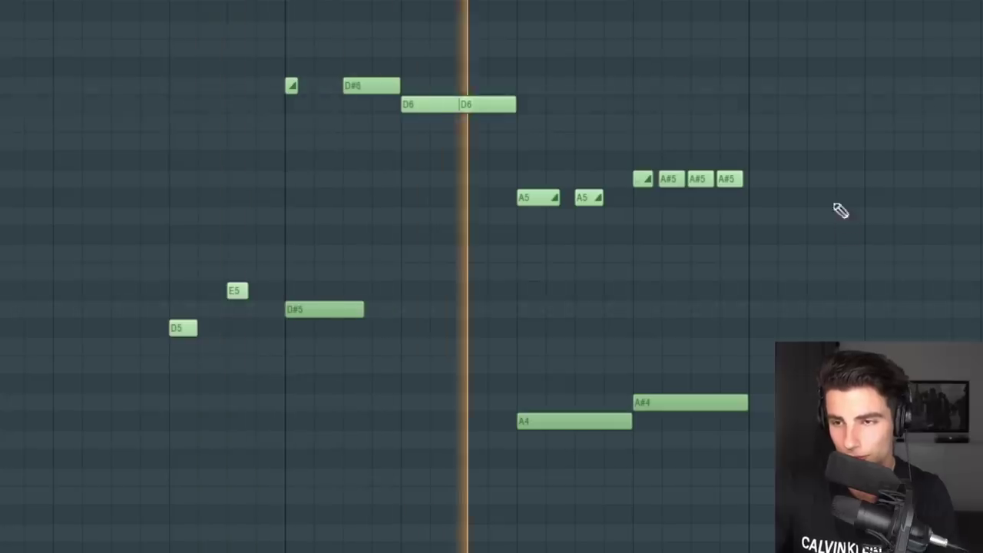
{"action": "key", "text": "F9"}
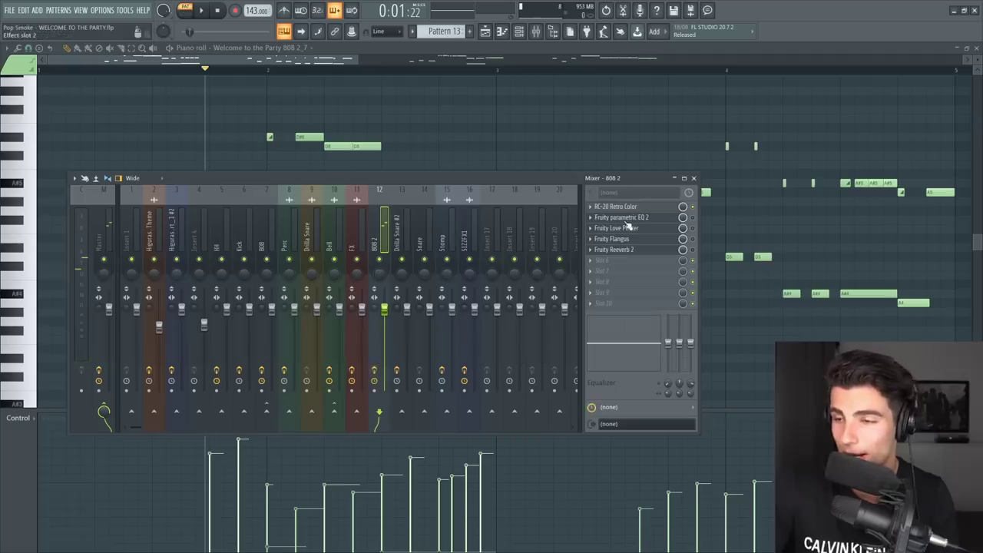
{"action": "left_click", "coordinate": [616, 206]}
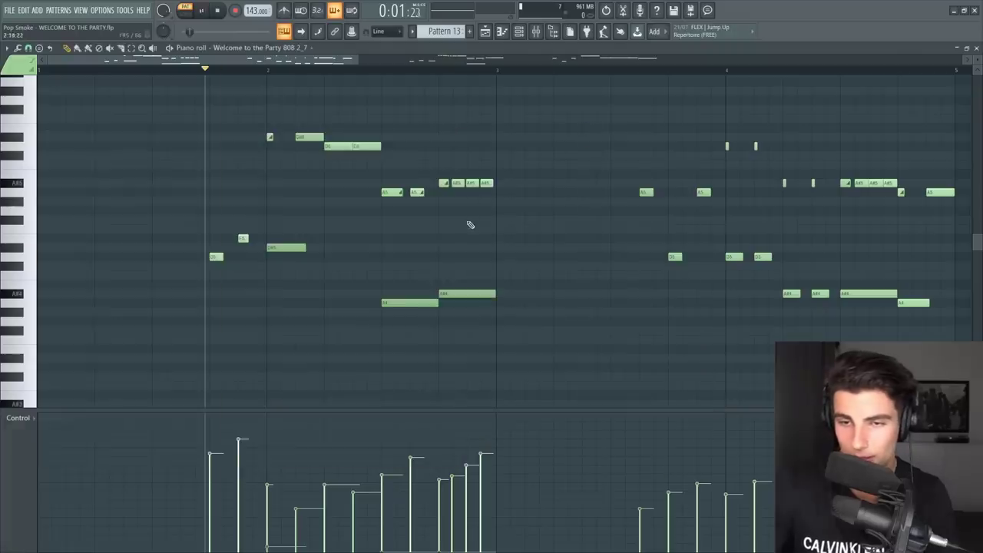
{"action": "key", "text": "space"}
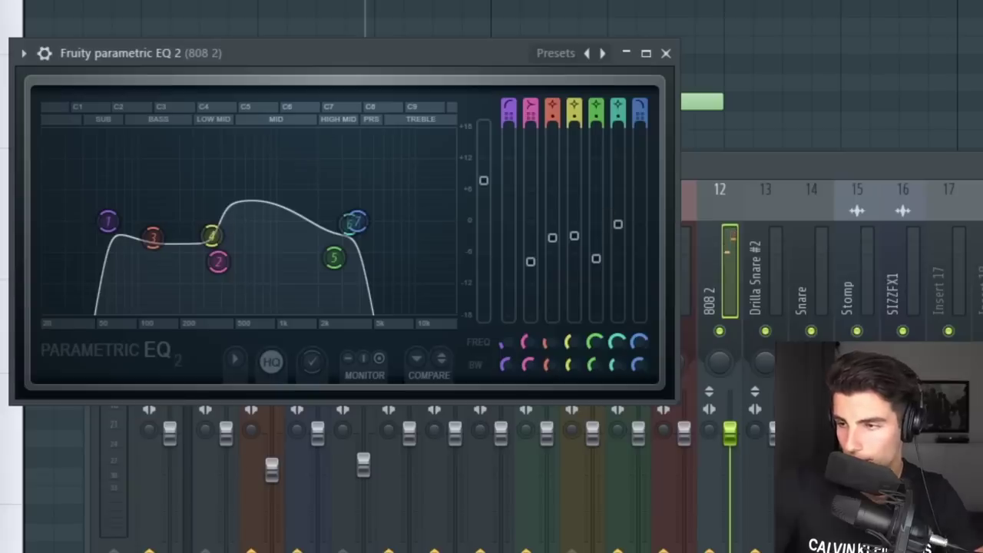
{"action": "key", "text": "F9"}
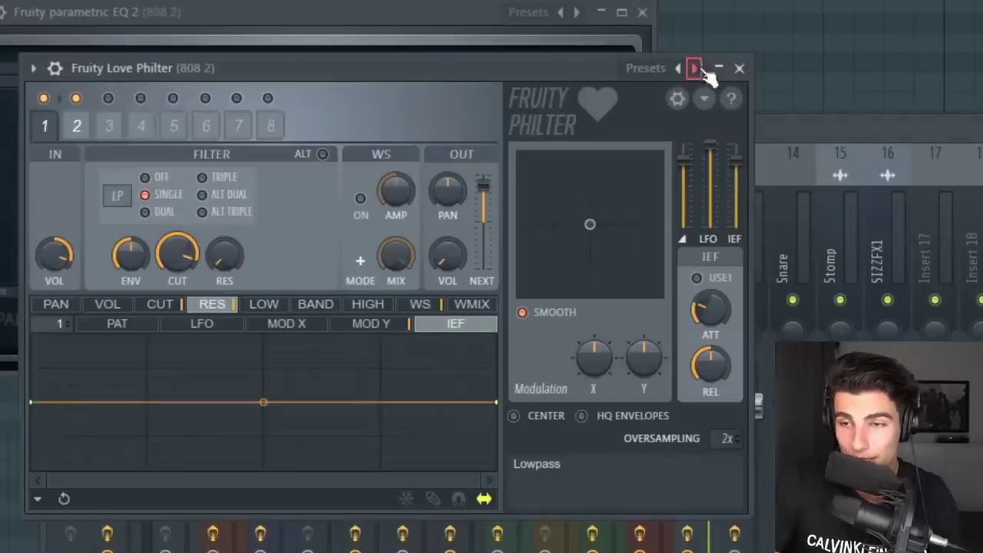
Step: Browse the Love Philter preset list, then zoom the piano roll out
{"action": "left_click", "coordinate": [695, 69]}
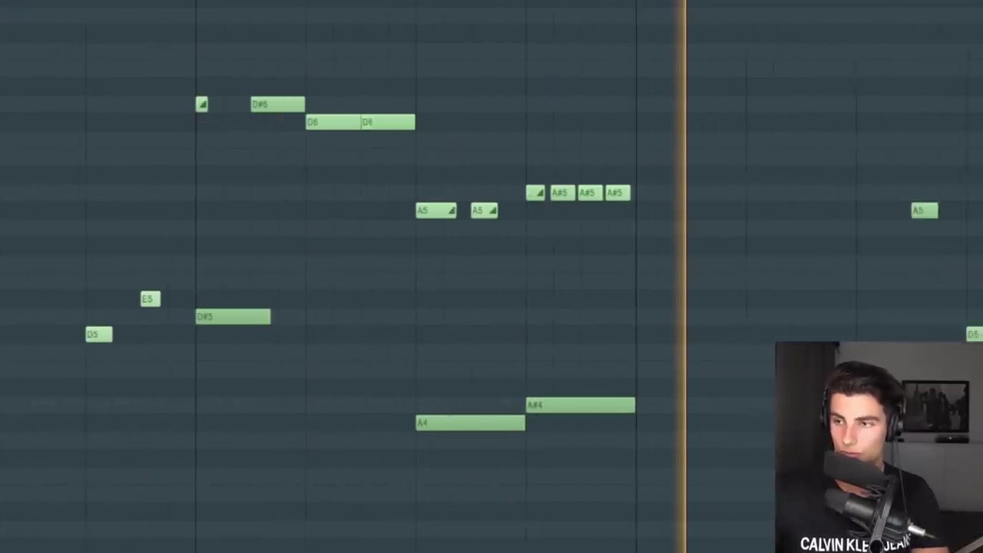
{"action": "scroll", "coordinate": [955, 288], "scroll_direction": "down", "scroll_amount": 5}
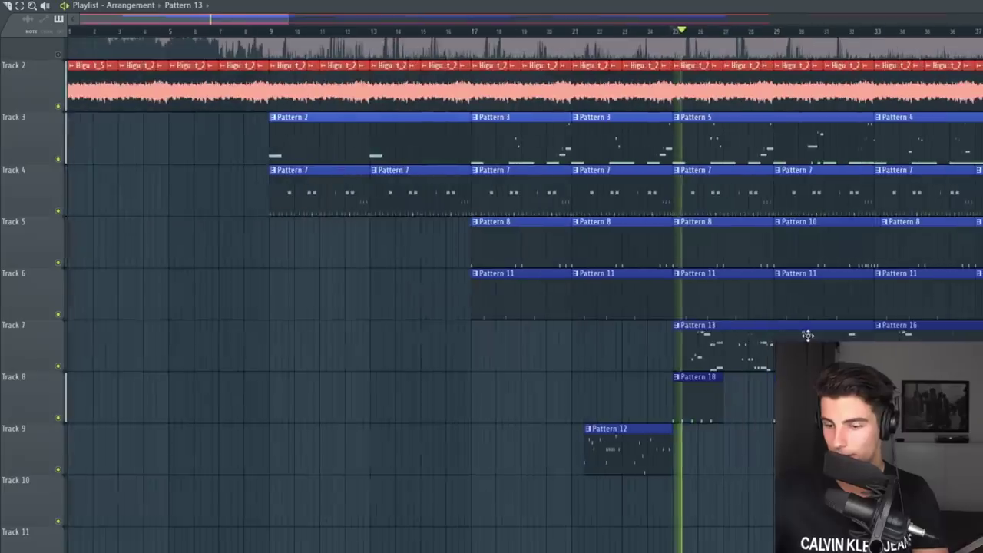
Step: Audition the Sword, MZ FX Drill Impact and KN FX (21)_2 clips in the playlist
{"action": "left_click_drag", "start_coordinate": [328, 12], "coordinate": [378, 120]}
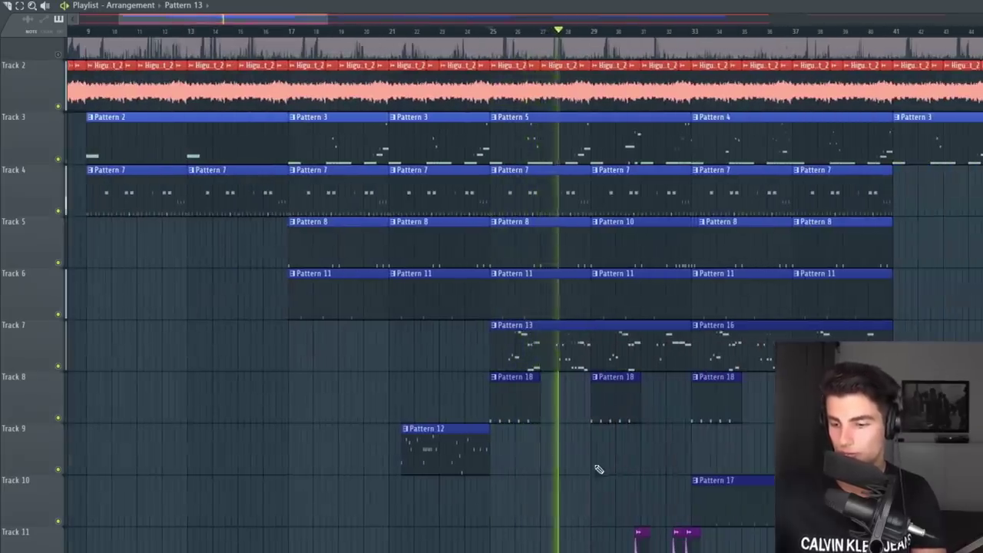
{"action": "scroll", "coordinate": [727, 456], "scroll_direction": "up", "scroll_amount": 2}
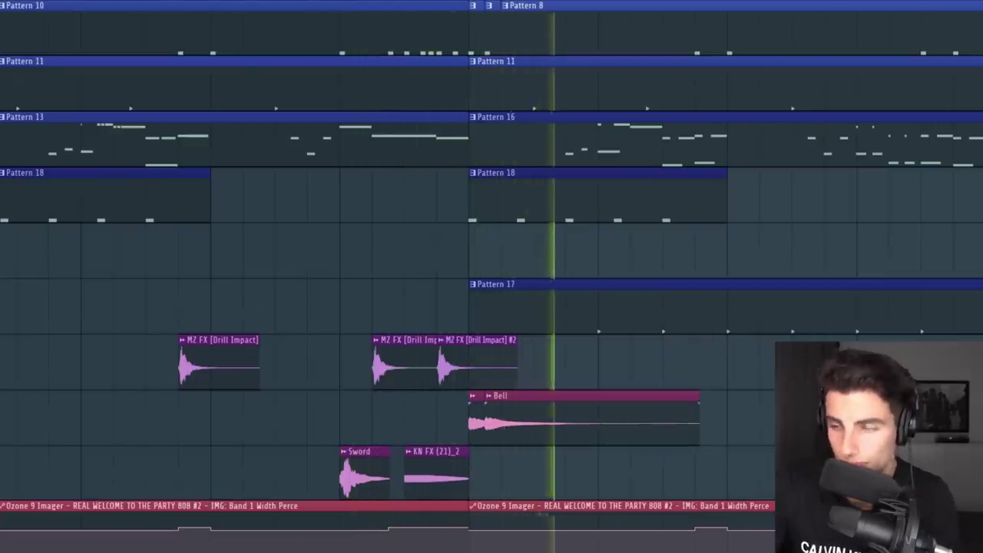
{"action": "scroll", "coordinate": [372, 414], "scroll_direction": "up", "scroll_amount": 3}
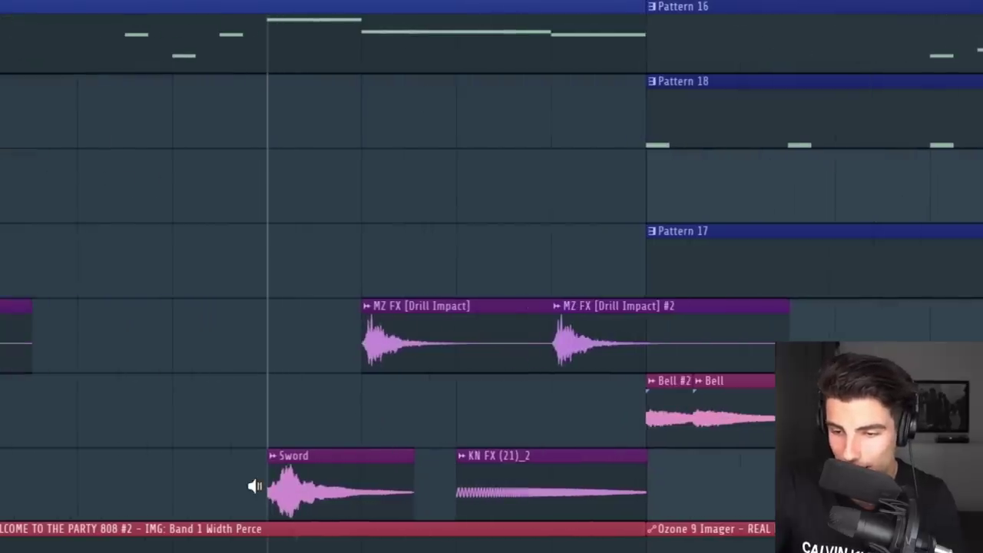
{"action": "left_click", "coordinate": [254, 486]}
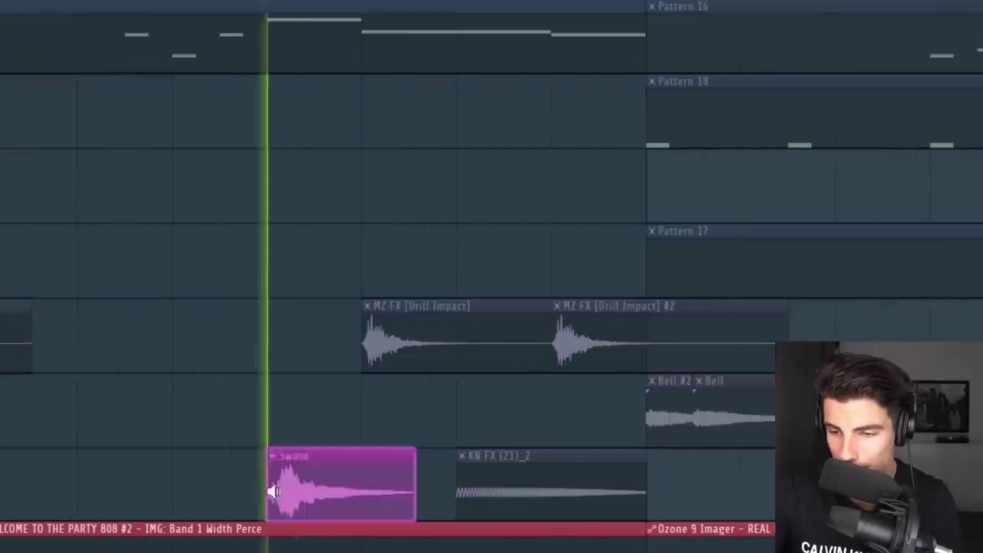
{"action": "scroll", "coordinate": [353, 318], "scroll_direction": "up", "scroll_amount": 3}
{"action": "left_click", "coordinate": [388, 343]}
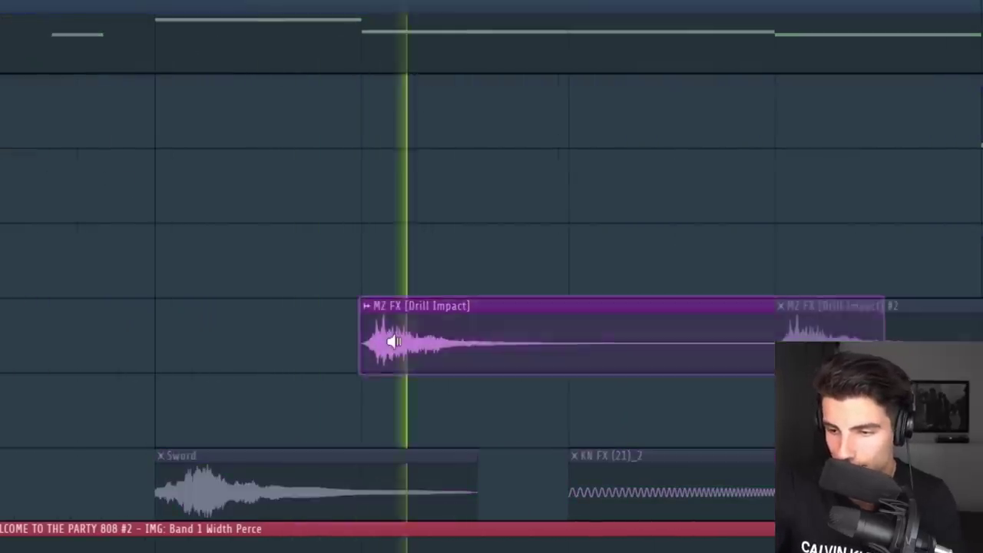
{"action": "left_click", "coordinate": [390, 343]}
{"action": "scroll", "coordinate": [229, 489], "scroll_direction": "up", "scroll_amount": 2}
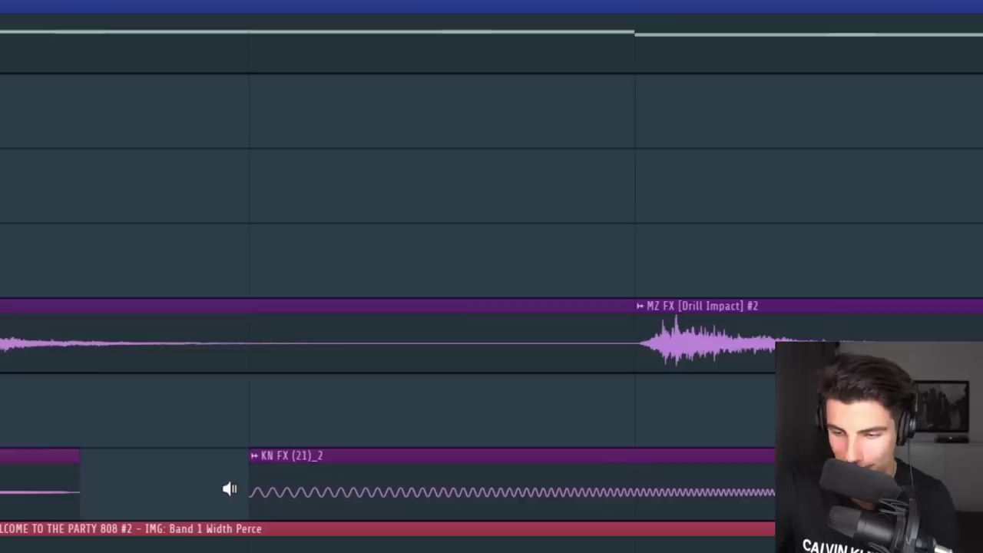
{"action": "left_click", "coordinate": [233, 492]}
Step: Open Pattern 10 from its playlist clip to make it current
{"action": "scroll", "coordinate": [259, 492], "scroll_direction": "down", "scroll_amount": 5}
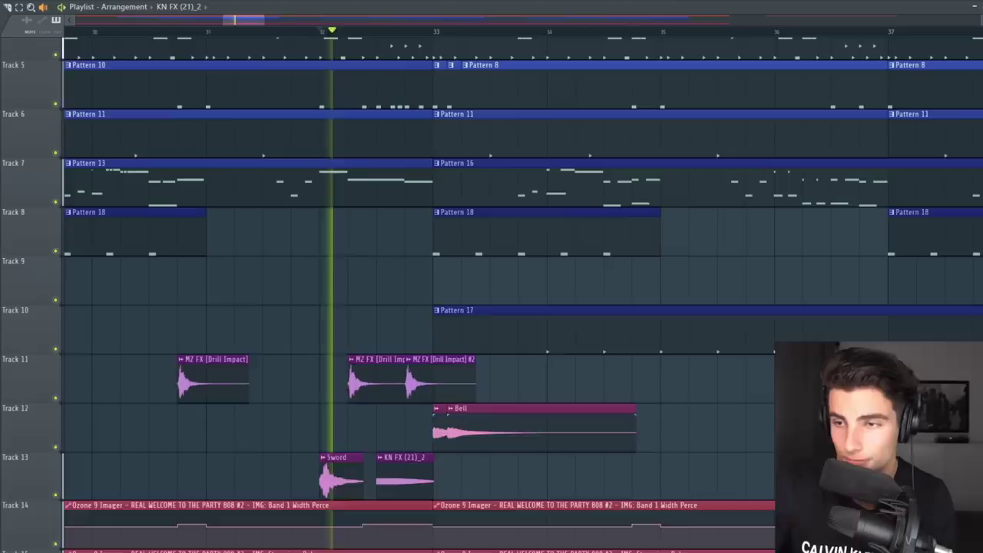
{"action": "scroll", "coordinate": [125, 189], "scroll_direction": "up", "scroll_amount": 3}
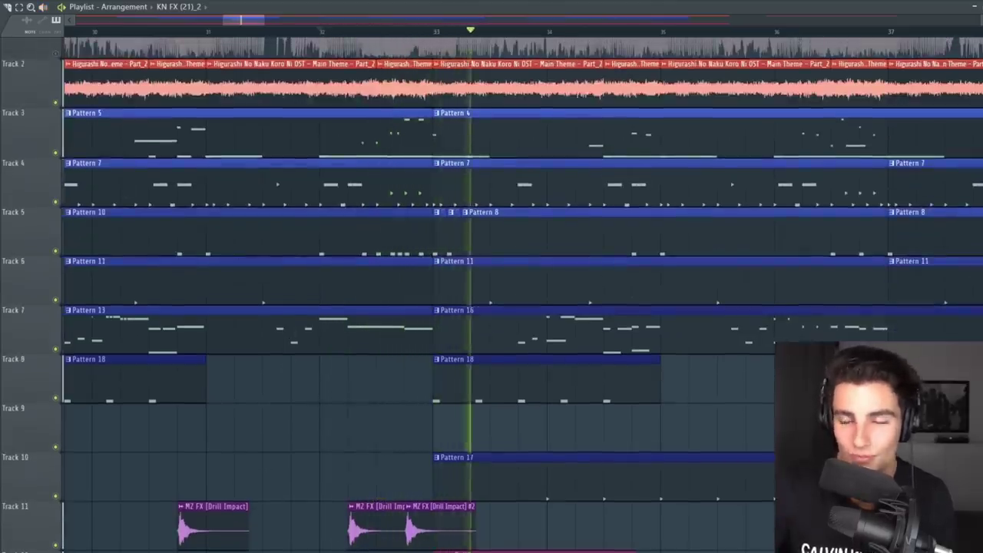
{"action": "double_click", "coordinate": [328, 236]}
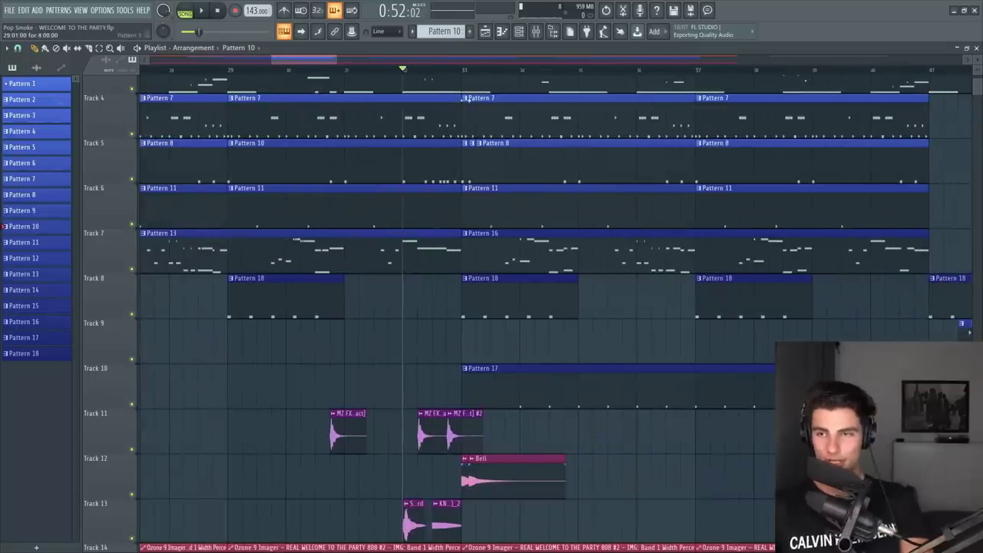
Step: Start arrangement playback from a later point in the song
{"action": "left_click", "coordinate": [461, 73]}
{"action": "key", "text": "space"}
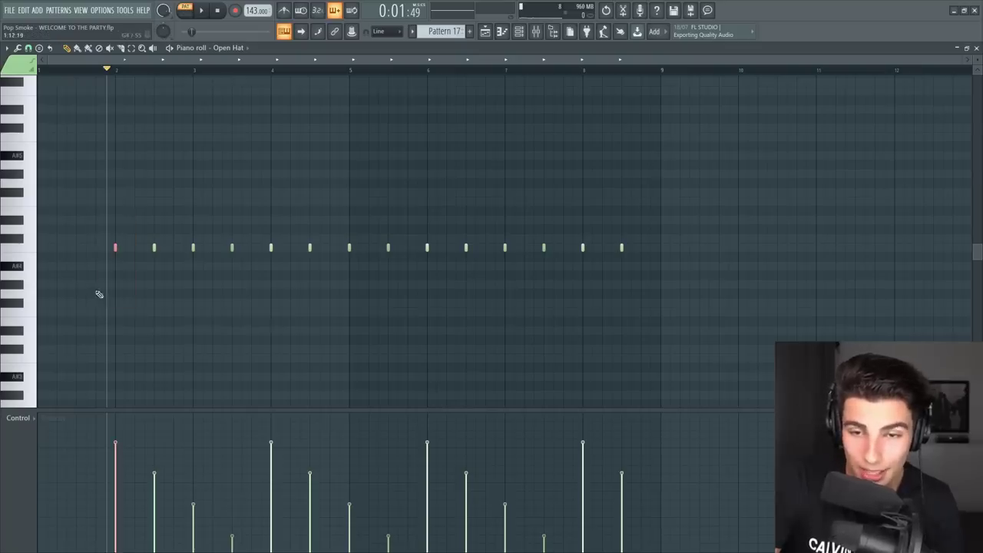
Step: Select four open hat notes, then the Pattern 3, 18 and 12 clips, and play from bar 41
{"action": "left_click_drag", "start_coordinate": [144, 265], "coordinate": [261, 308]}
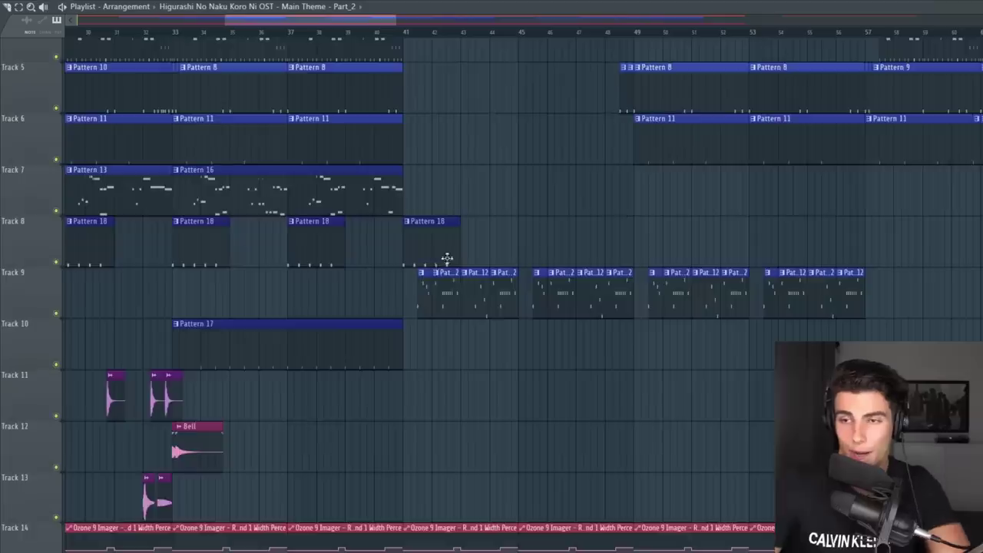
{"action": "scroll", "coordinate": [445, 259], "scroll_direction": "up", "scroll_amount": 3}
{"action": "left_click_drag", "start_coordinate": [403, 135], "coordinate": [534, 136]}
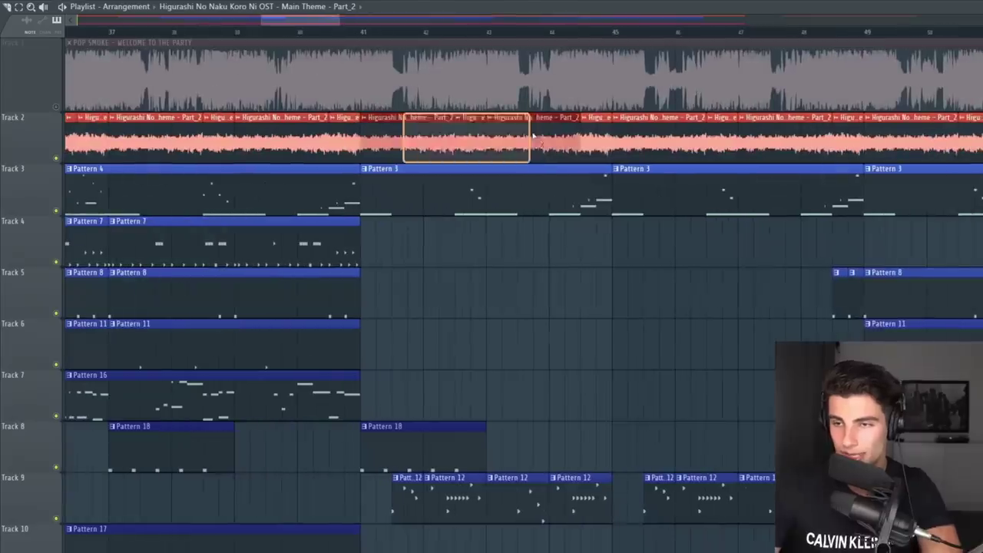
{"action": "left_click", "coordinate": [405, 204]}
{"action": "left_click", "coordinate": [390, 455]}
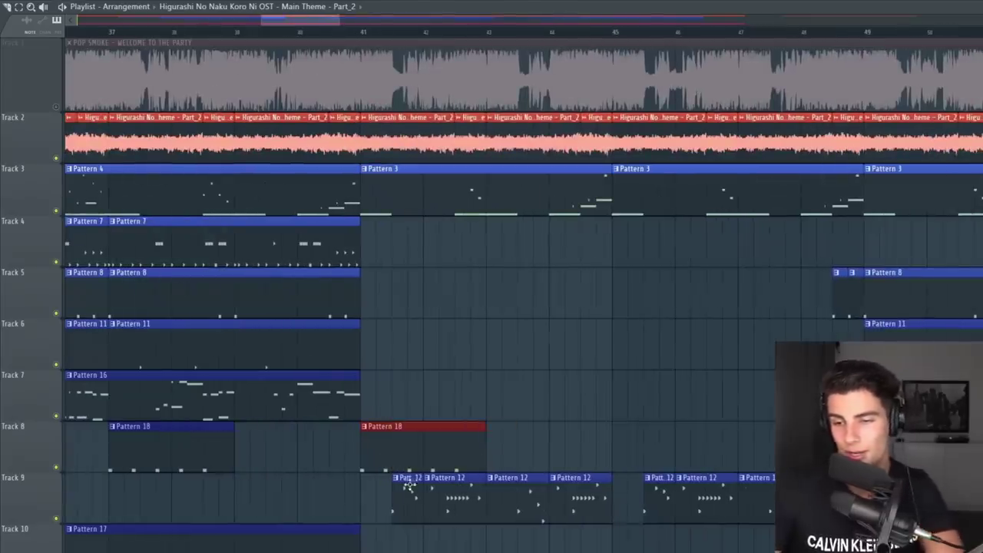
{"action": "left_click_drag", "start_coordinate": [408, 504], "coordinate": [609, 509]}
{"action": "key", "text": "space"}
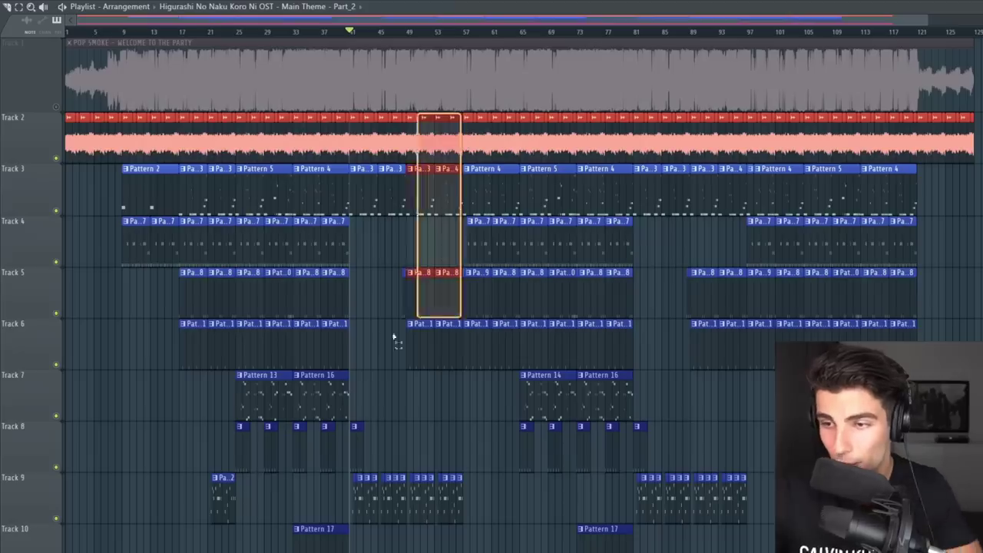
Step: Select all clips of the song's first section, up to about bar 57
{"action": "left_click_drag", "start_coordinate": [393, 338], "coordinate": [105, 488]}
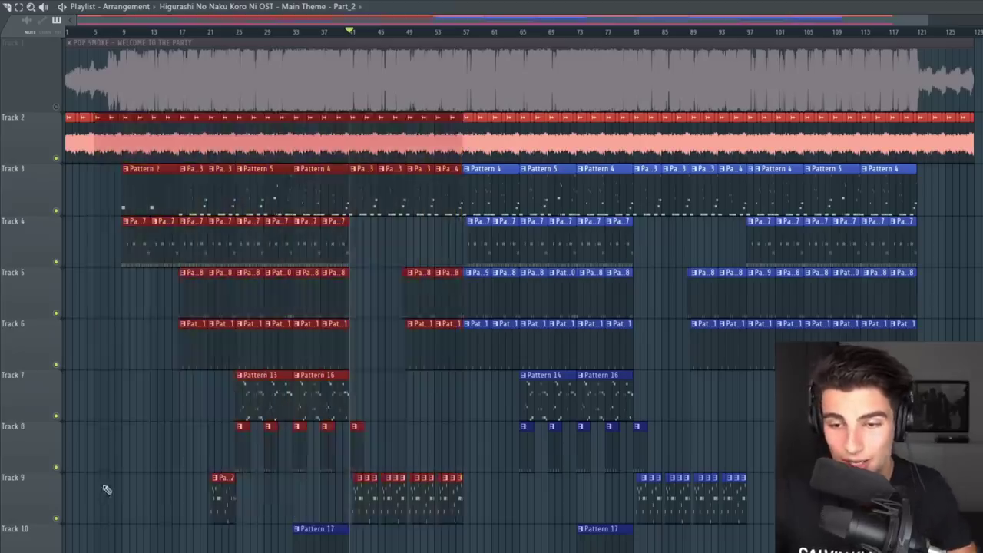